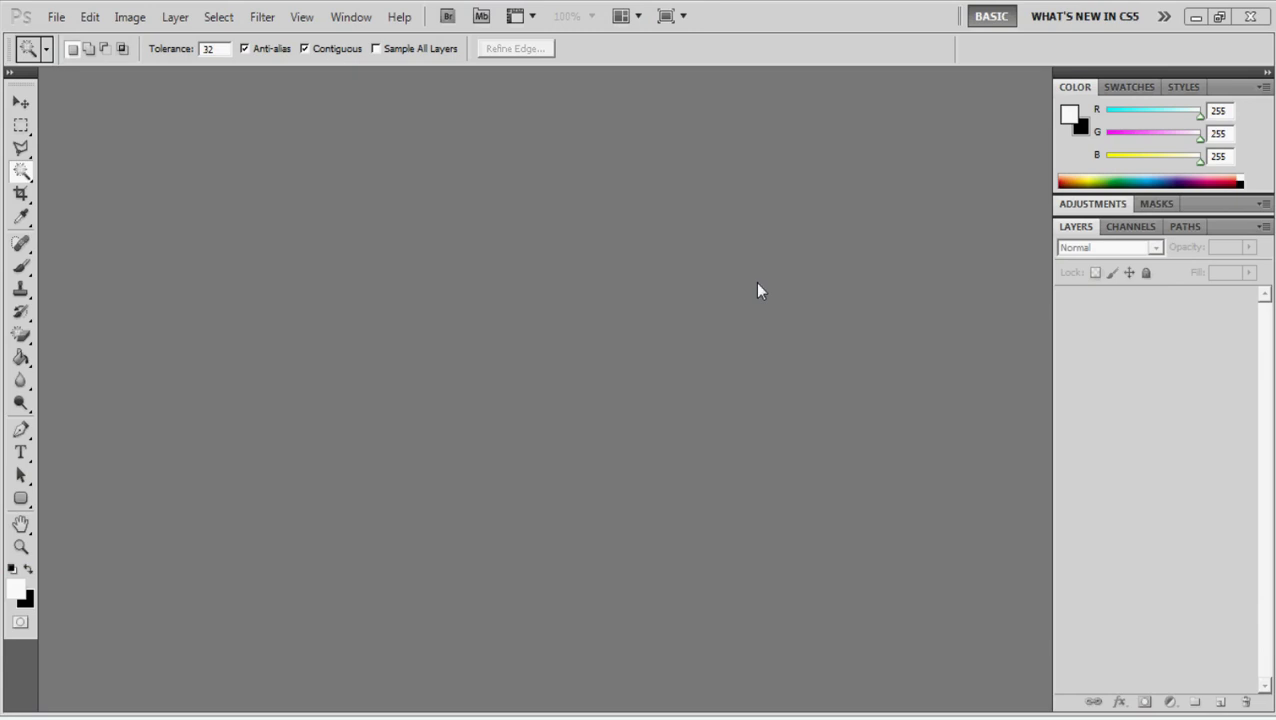
Enter 1600 × 900 pixels at 300 pixels/inch for a new white document.
click(57, 17)
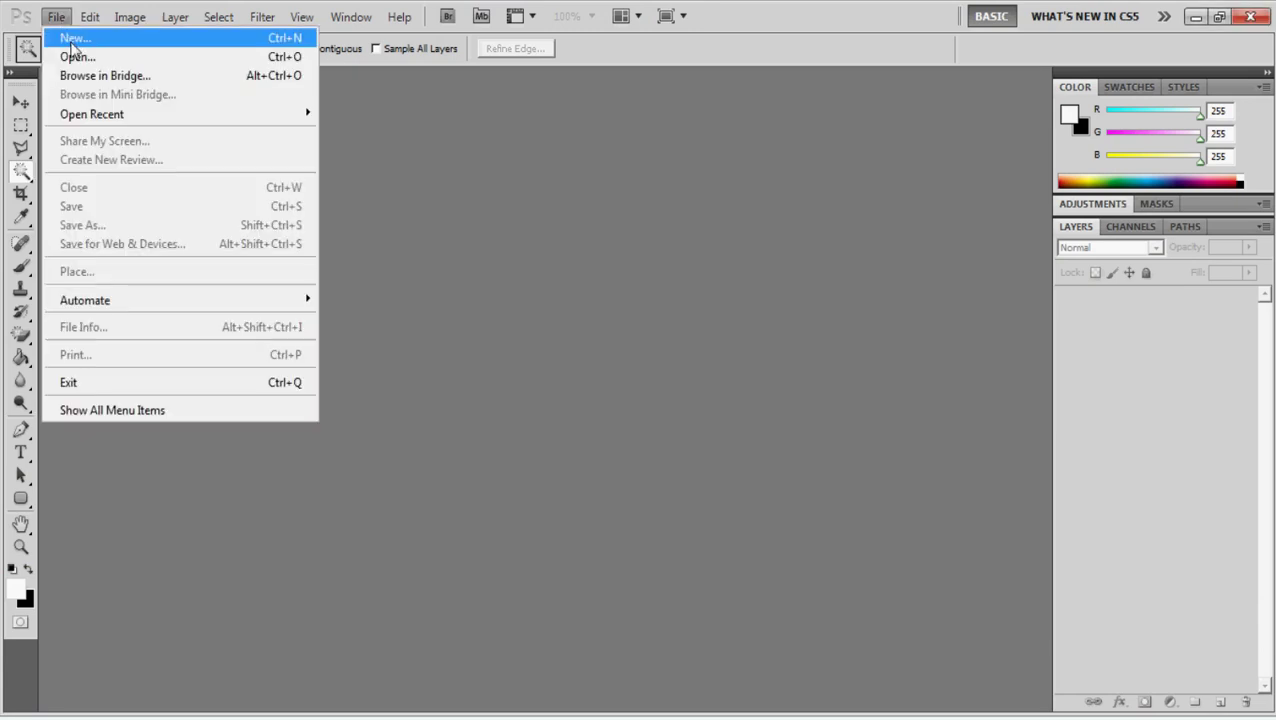
click(60, 40)
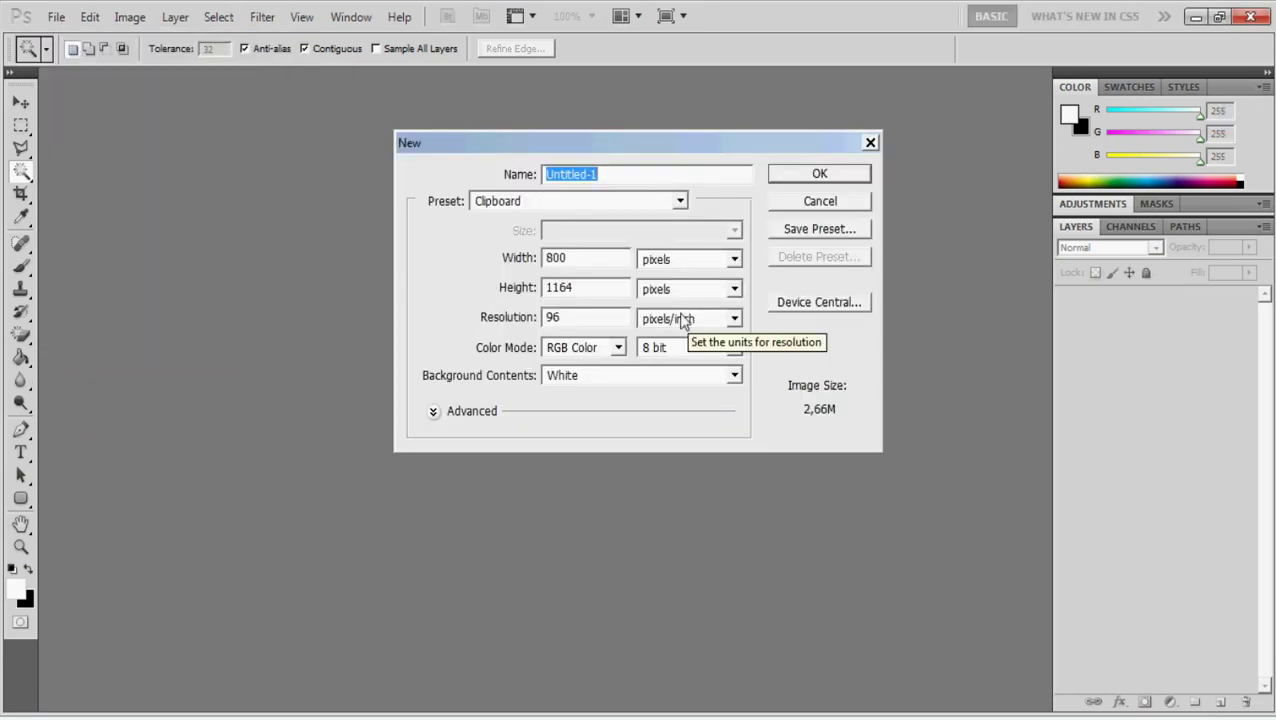
double_click(555, 259)
text(1)
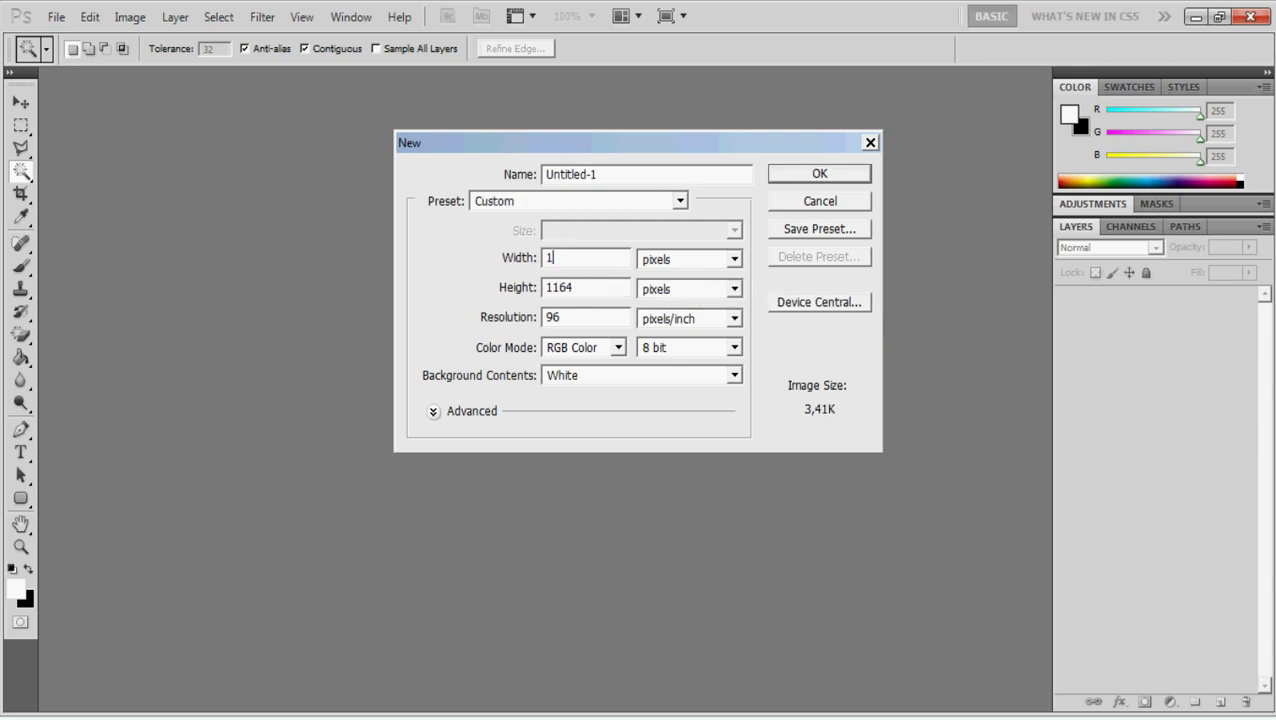
text(600)
double_click(548, 287)
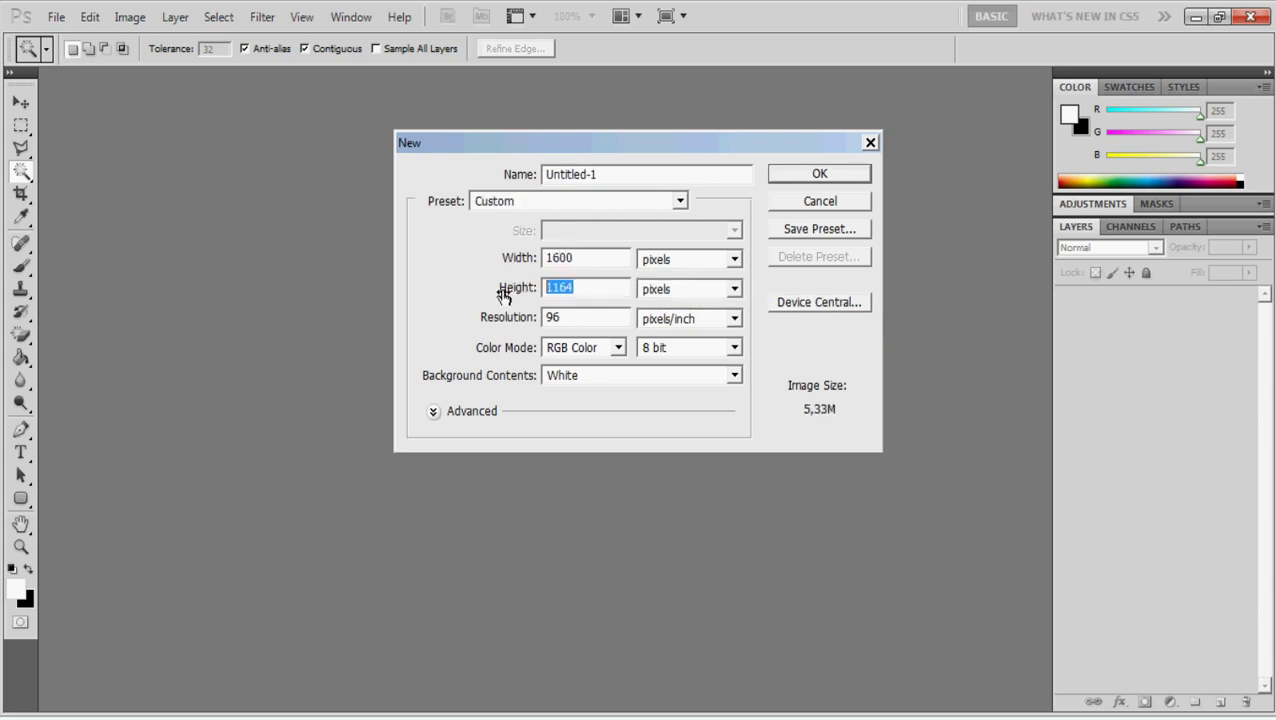
text(900)
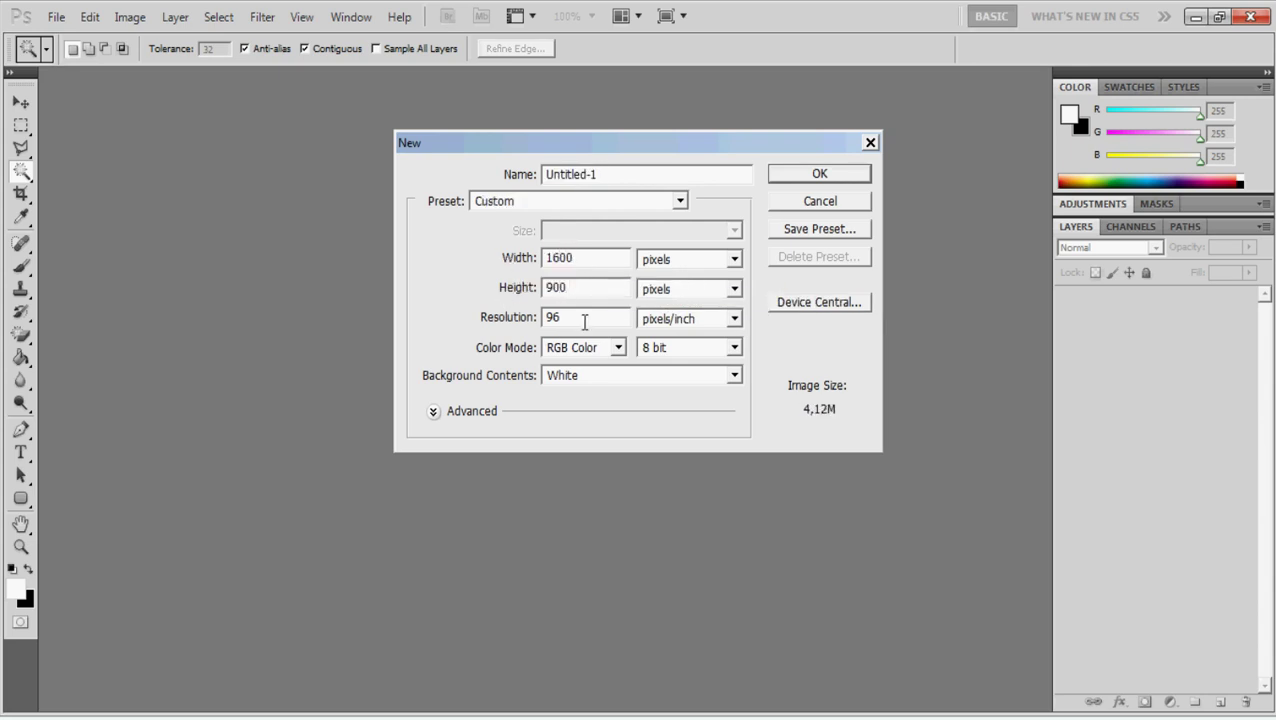
double_click(583, 320)
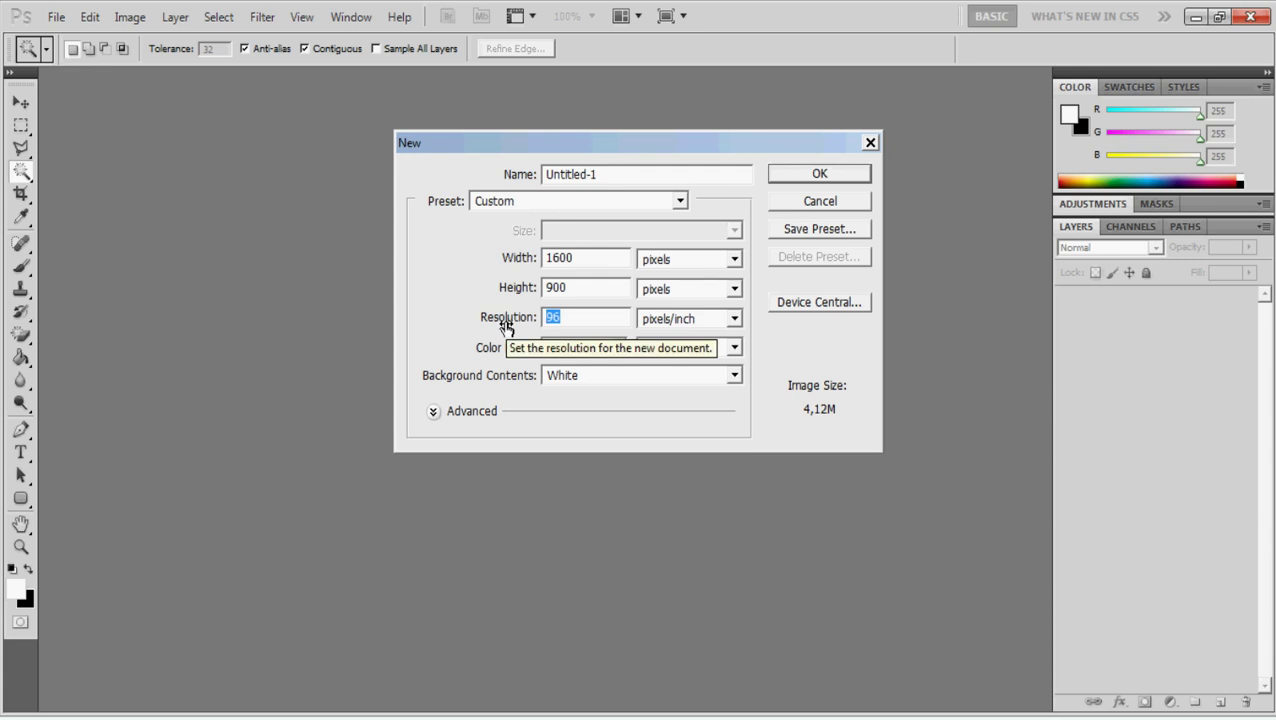
text(200)
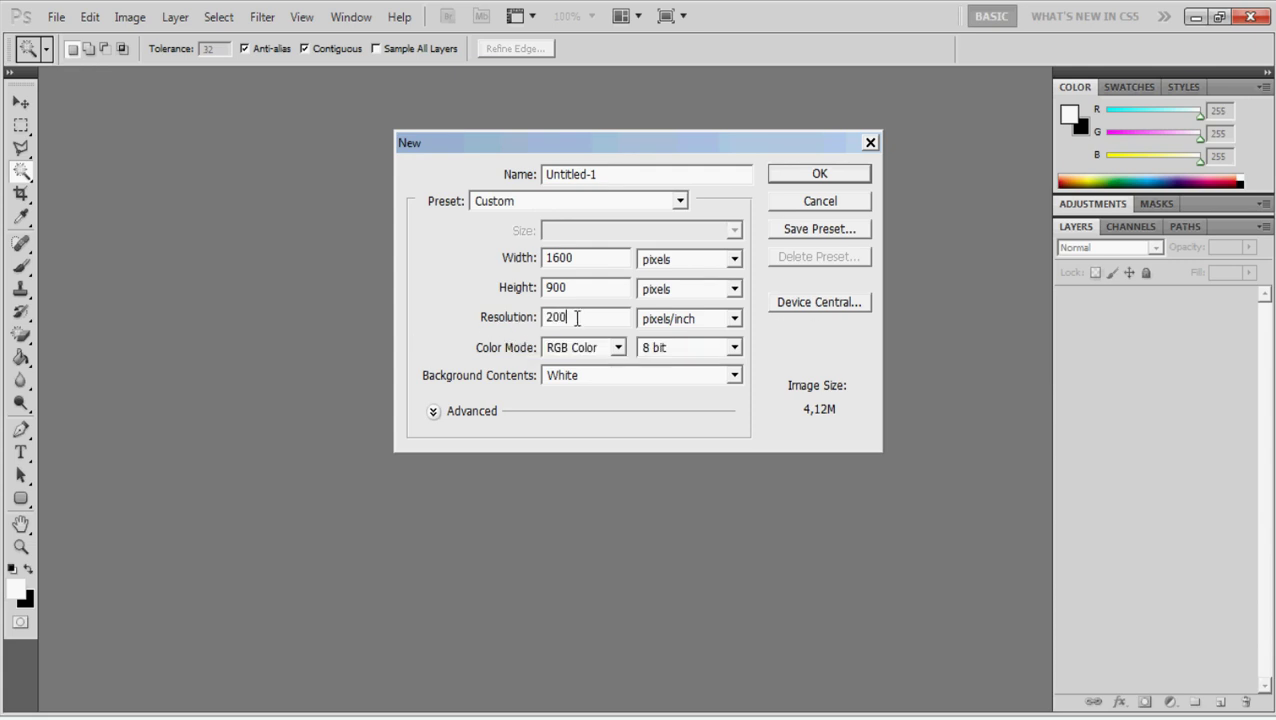
click(476, 328)
text(300)
Create the 1600 × 900 Untitled-1 document and view it at 60% zoom.
click(821, 174)
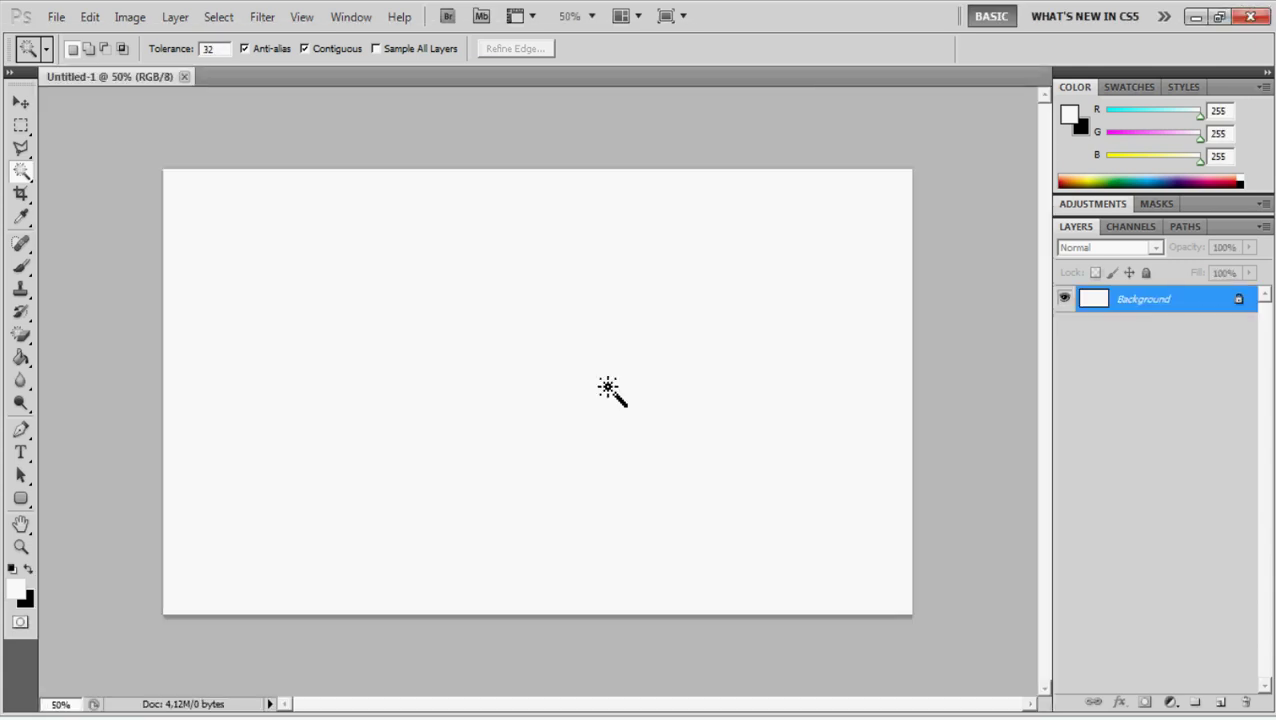
click(78, 705)
text(60)
key(Return)
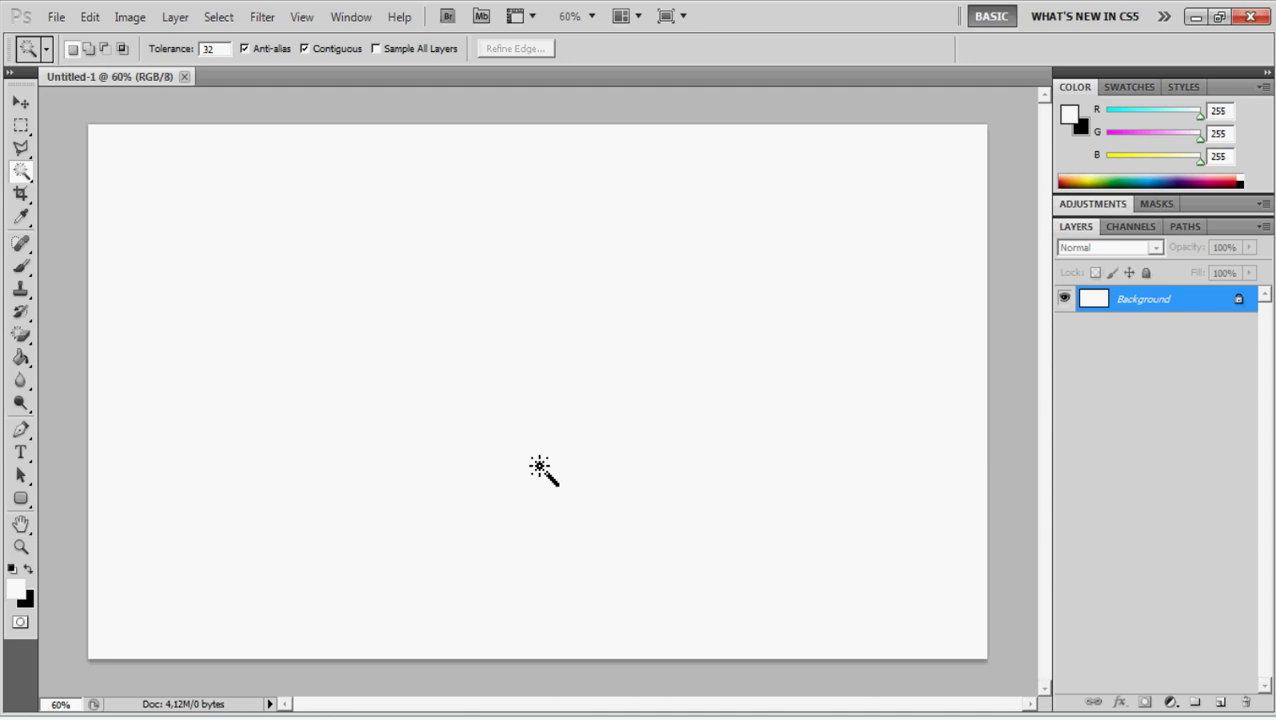
click(21, 359)
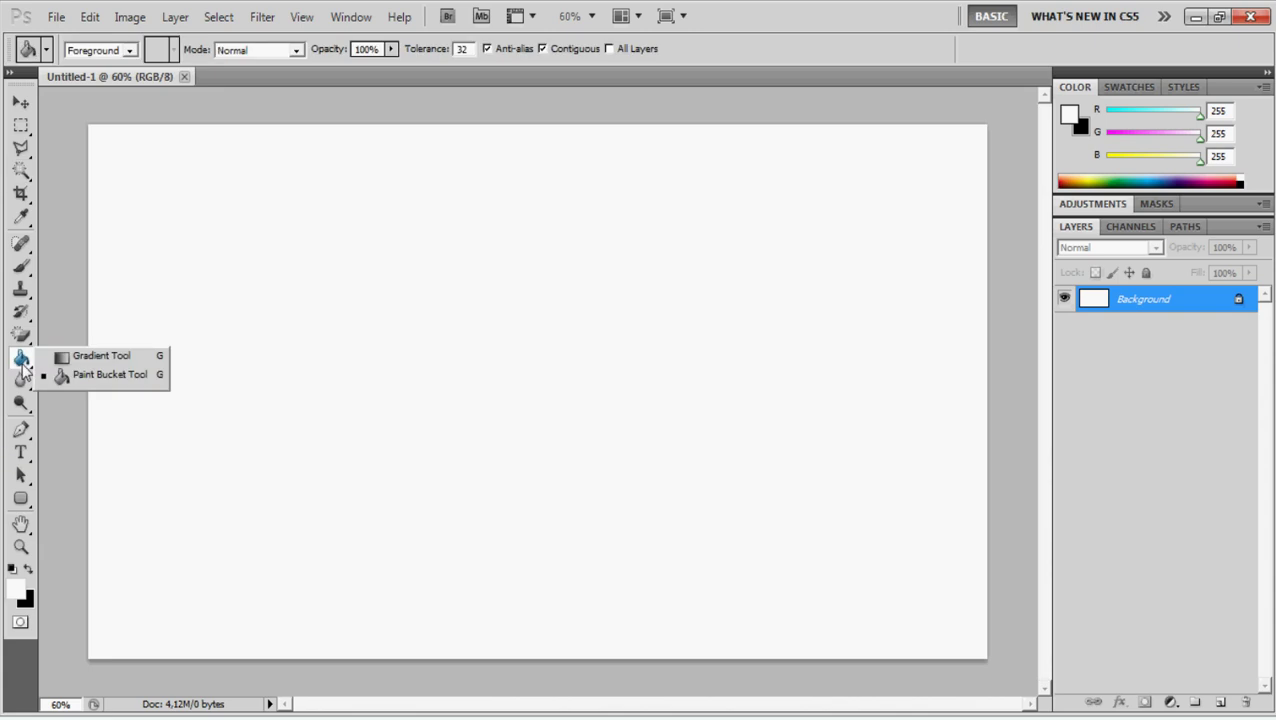
With the Gradient Tool, reposition the Gradient Editor stops, white stop at 0%.
click(108, 356)
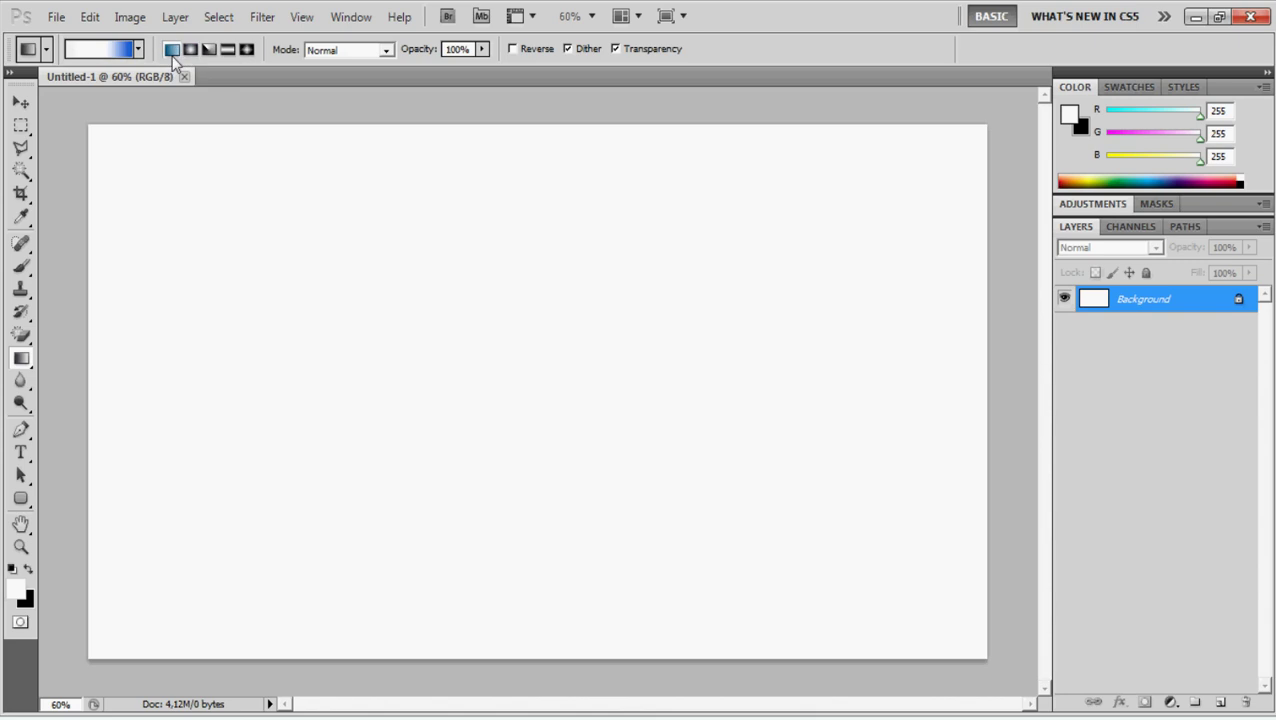
click(104, 52)
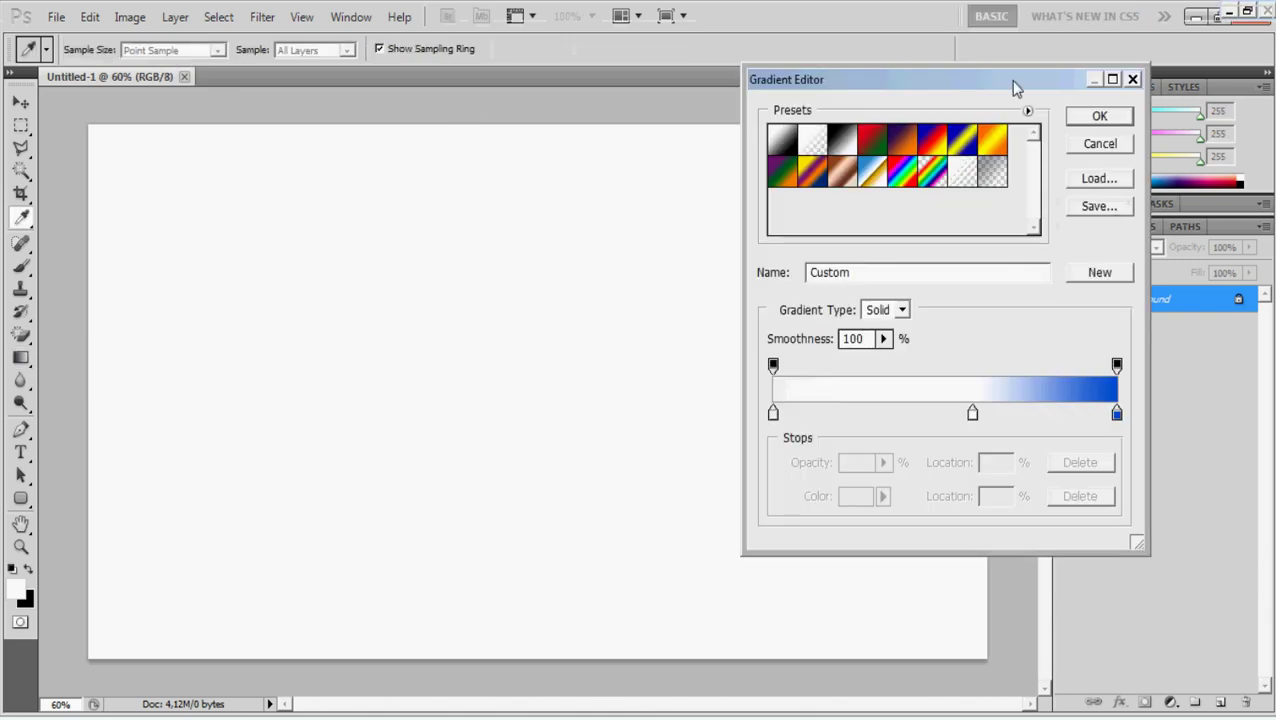
drag(1016, 88, 1059, 92)
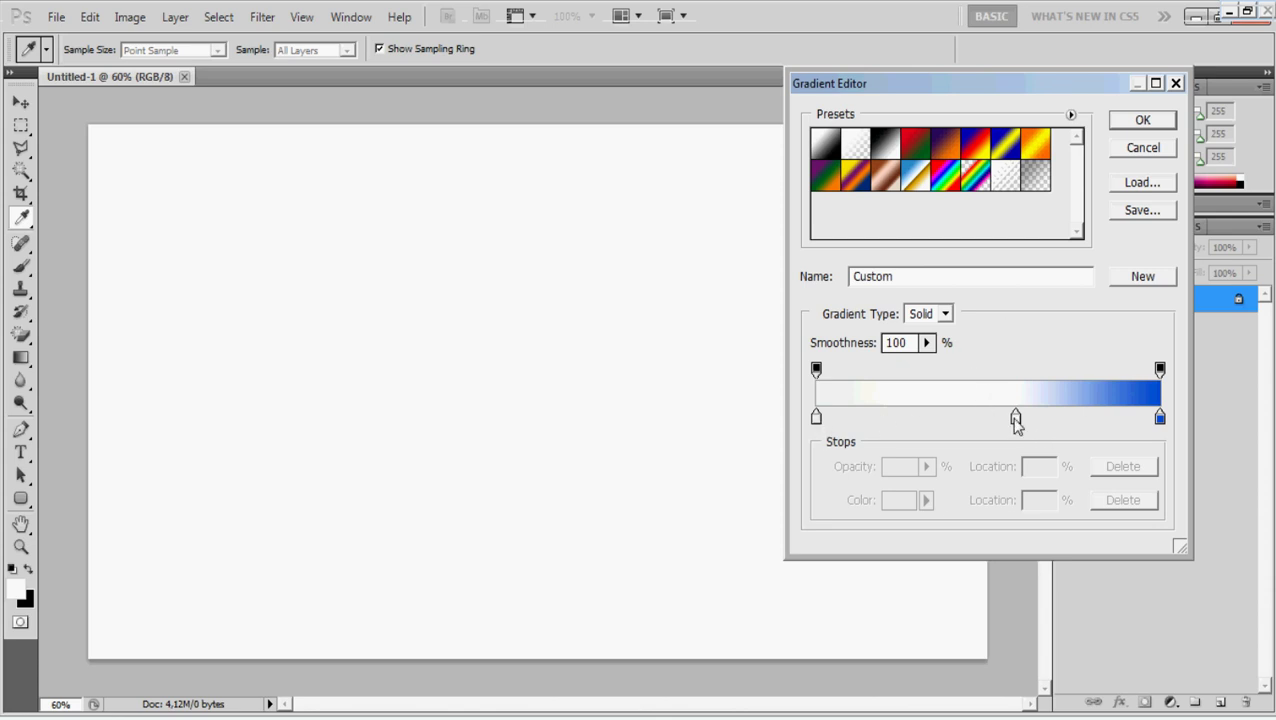
drag(1016, 420, 995, 420)
drag(815, 420, 818, 432)
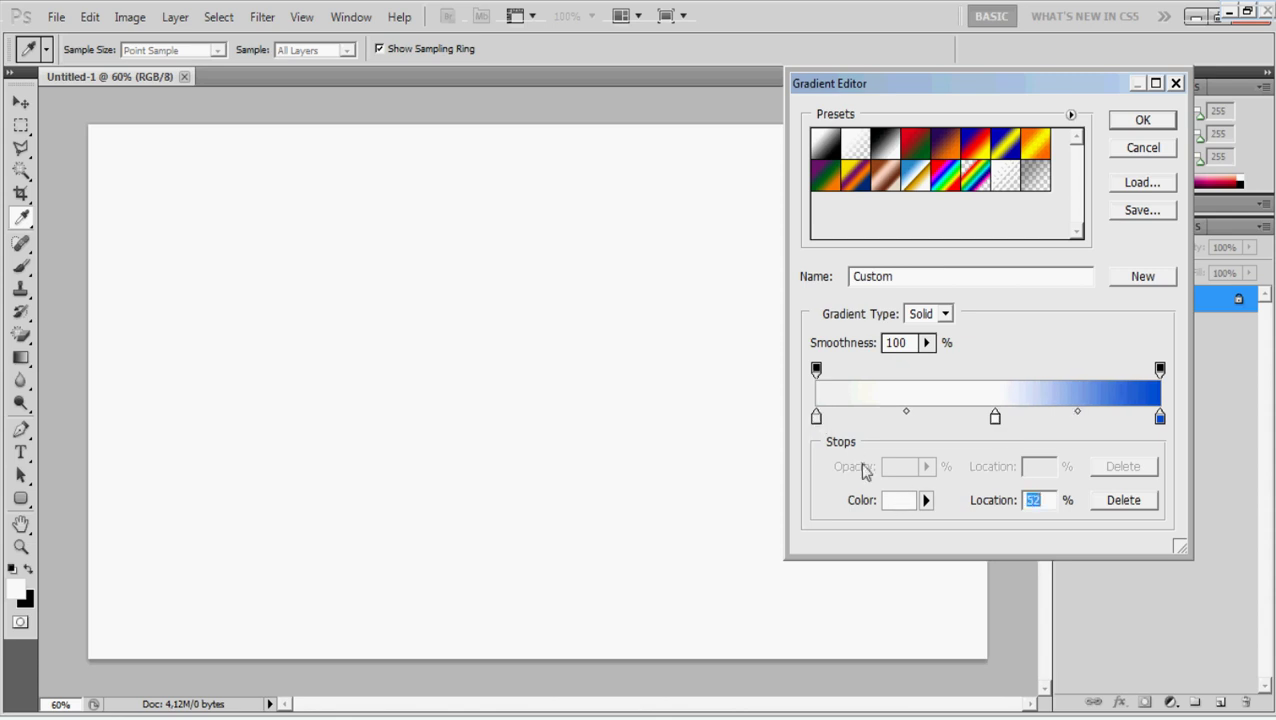
drag(818, 421, 815, 422)
Change the right end stop to red #da0404 and accept the white-to-red gradient.
click(1160, 418)
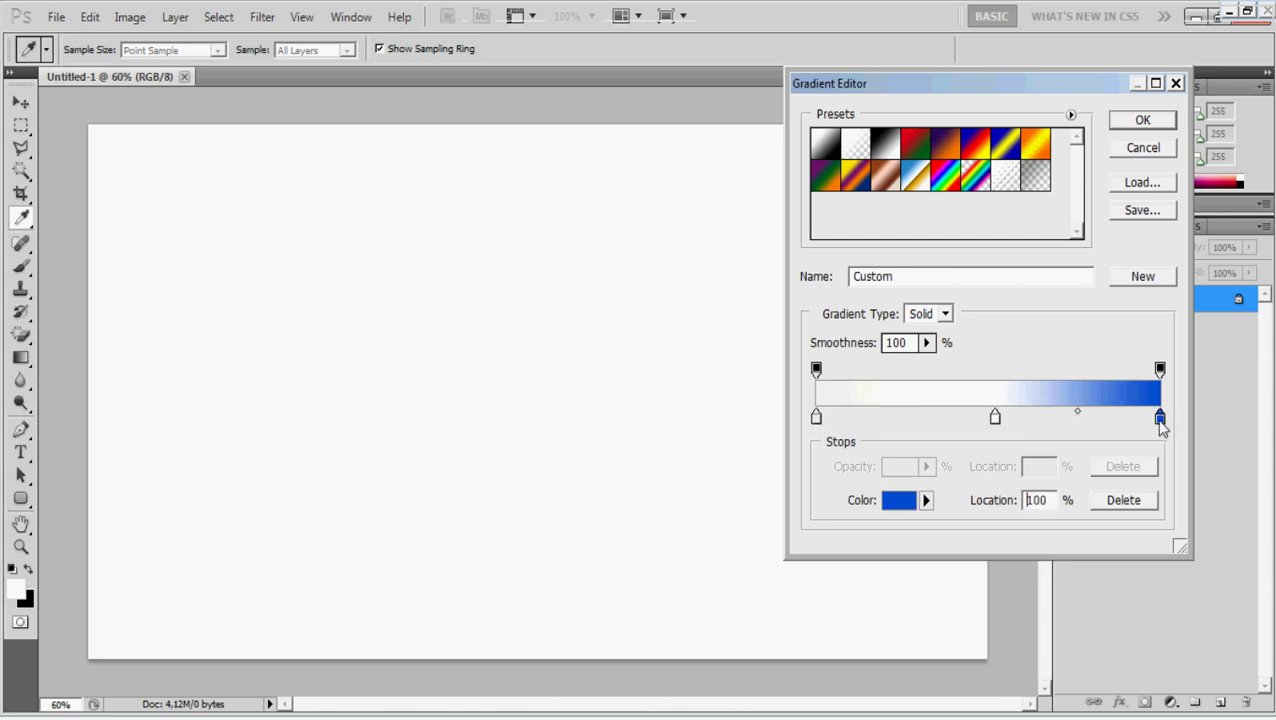
click(898, 500)
drag(1077, 193, 1080, 130)
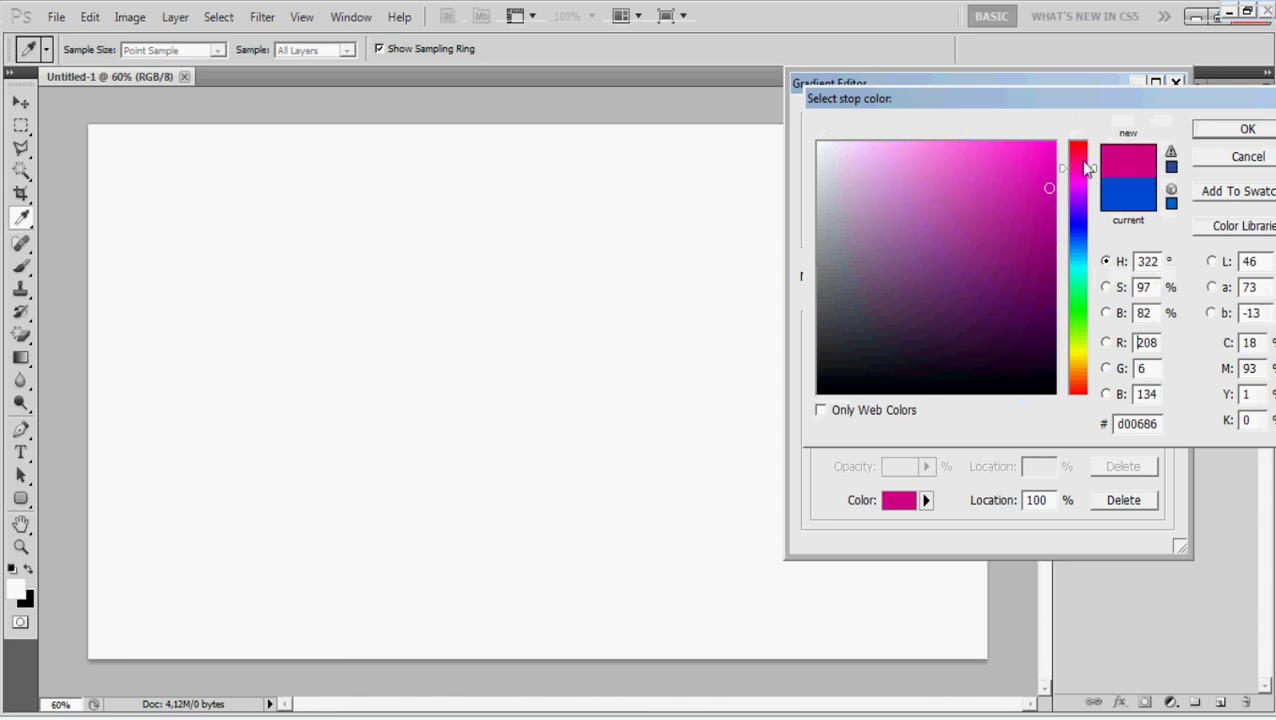
click(1052, 179)
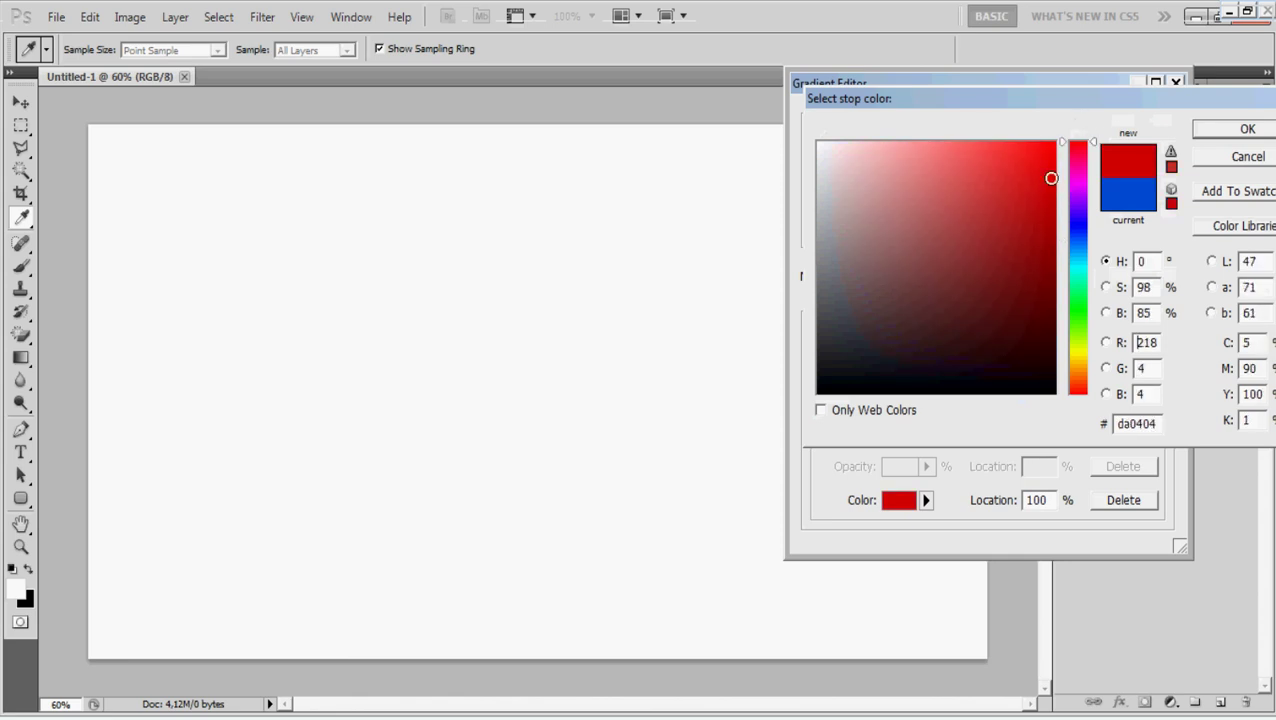
click(1244, 131)
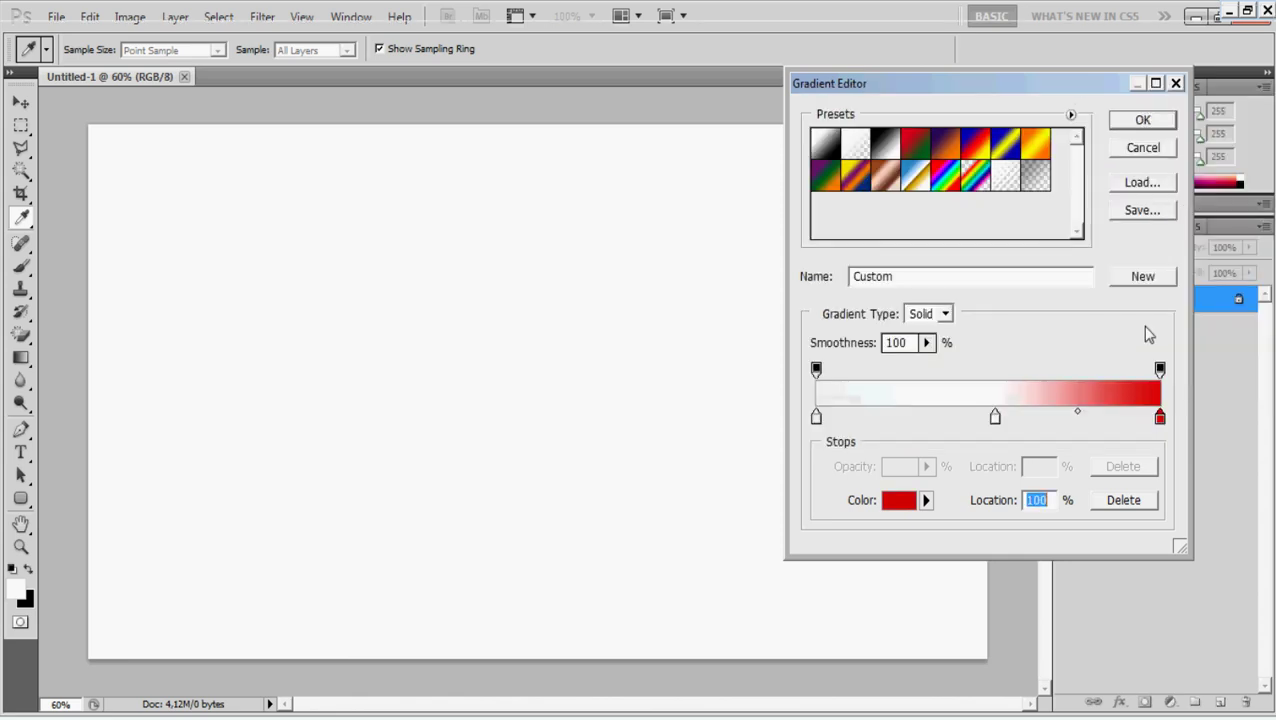
click(1128, 127)
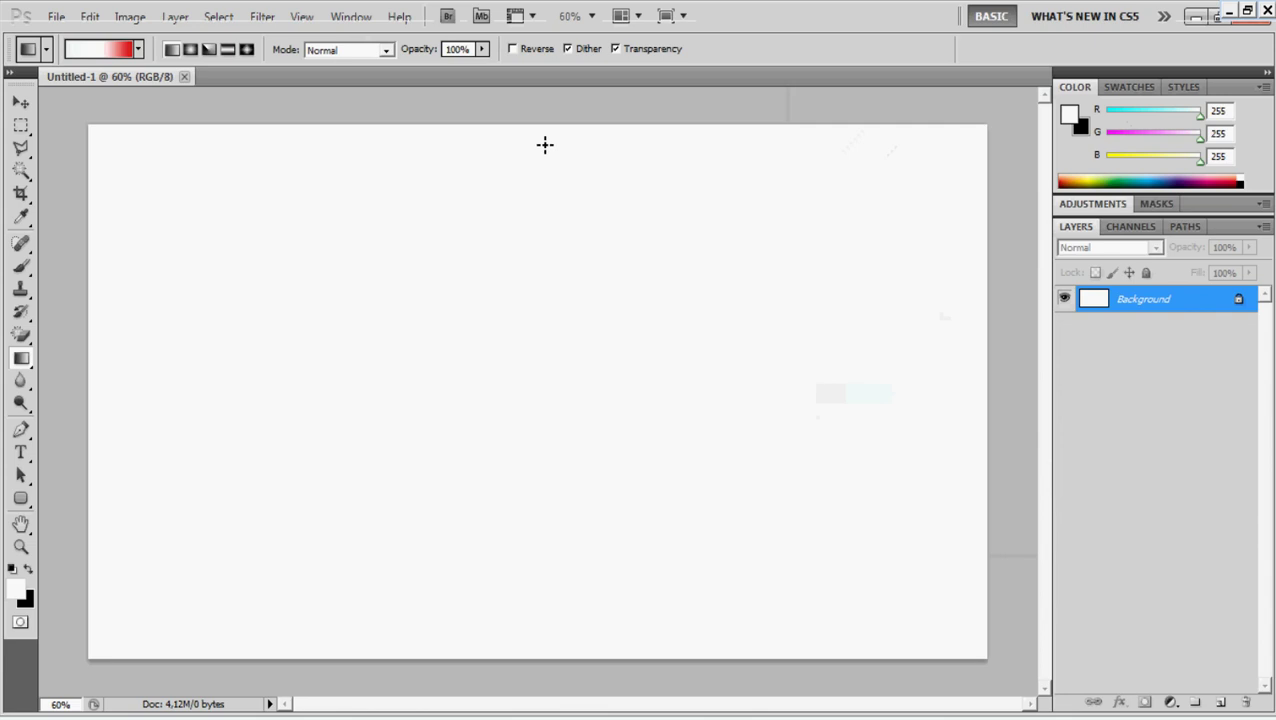
Drag the white-to-red gradient vertically from the canvas top to the bottom.
drag(528, 127, 534, 629)
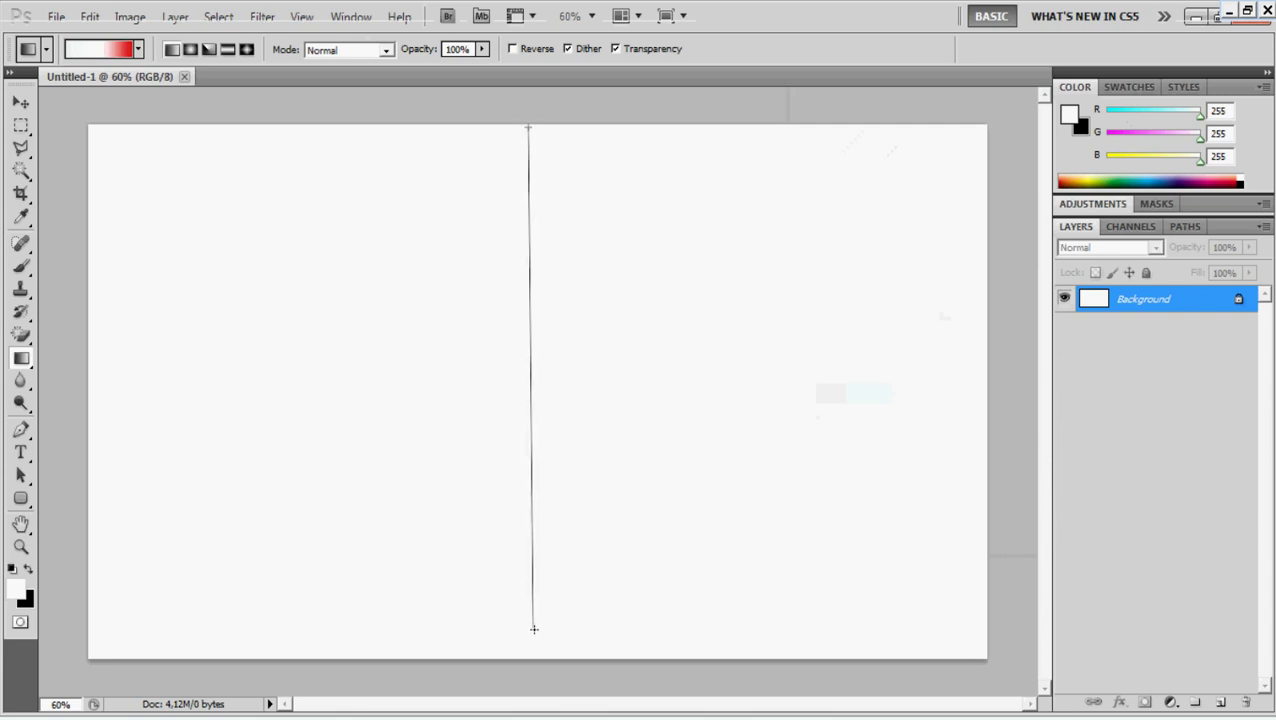
drag(534, 629, 533, 631)
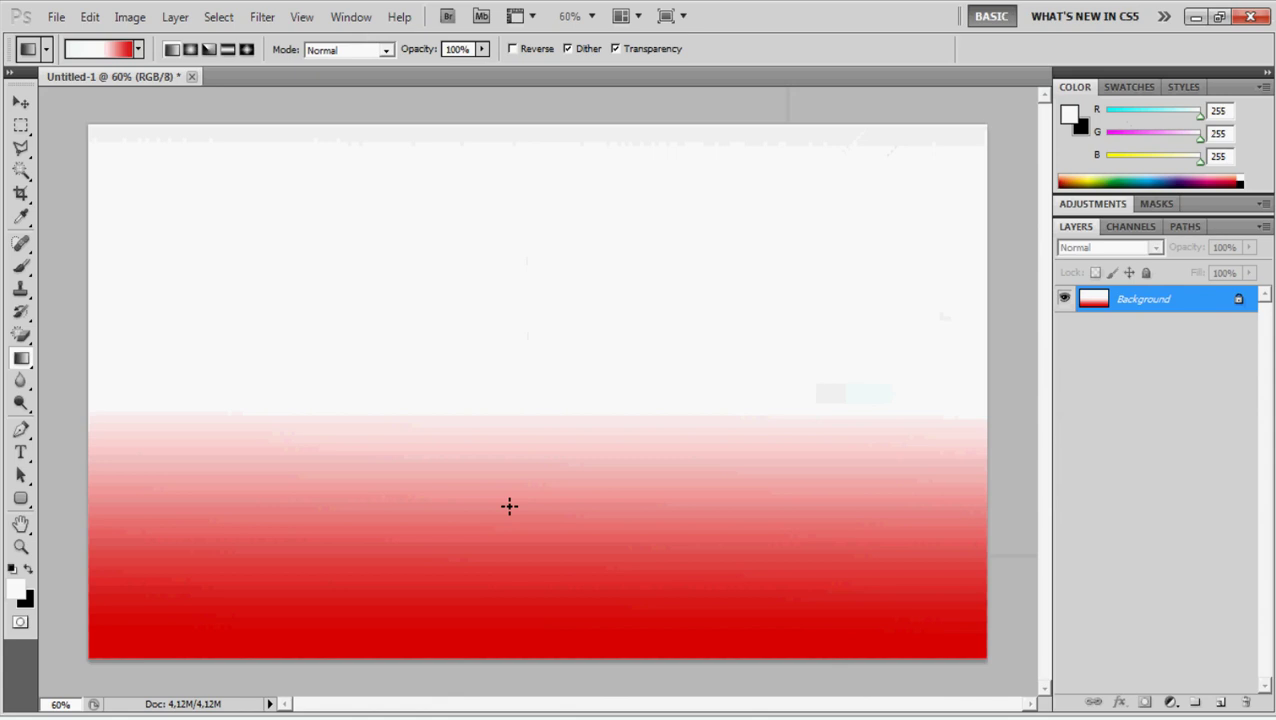
click(264, 18)
mouse_move(279, 197)
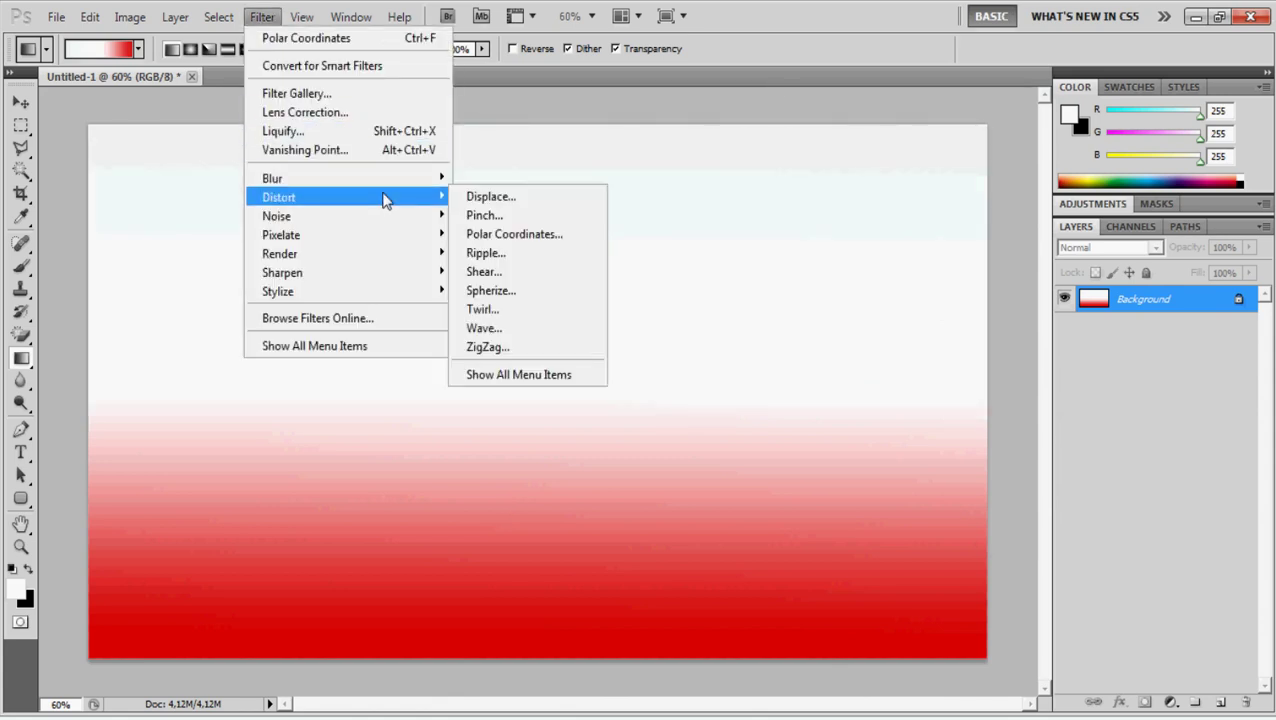
Set the Wave filter to 299 generators and adjust the minimum wavelength.
click(505, 330)
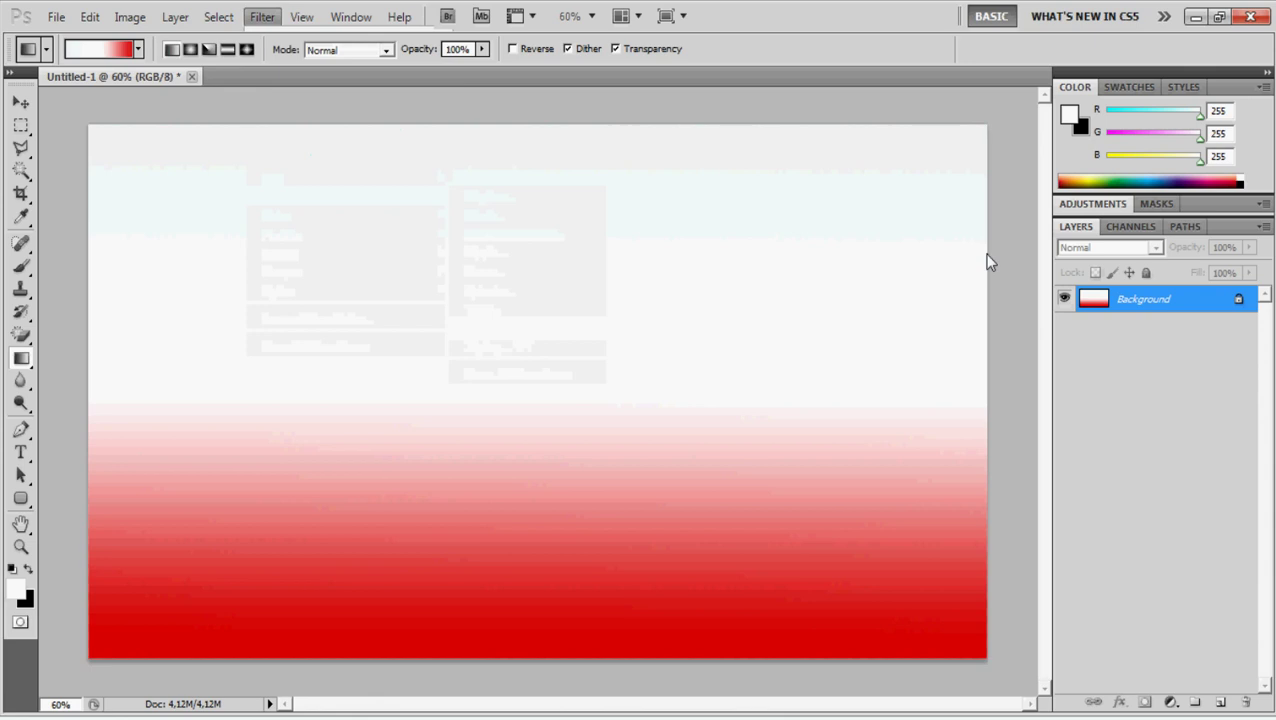
drag(680, 124, 763, 108)
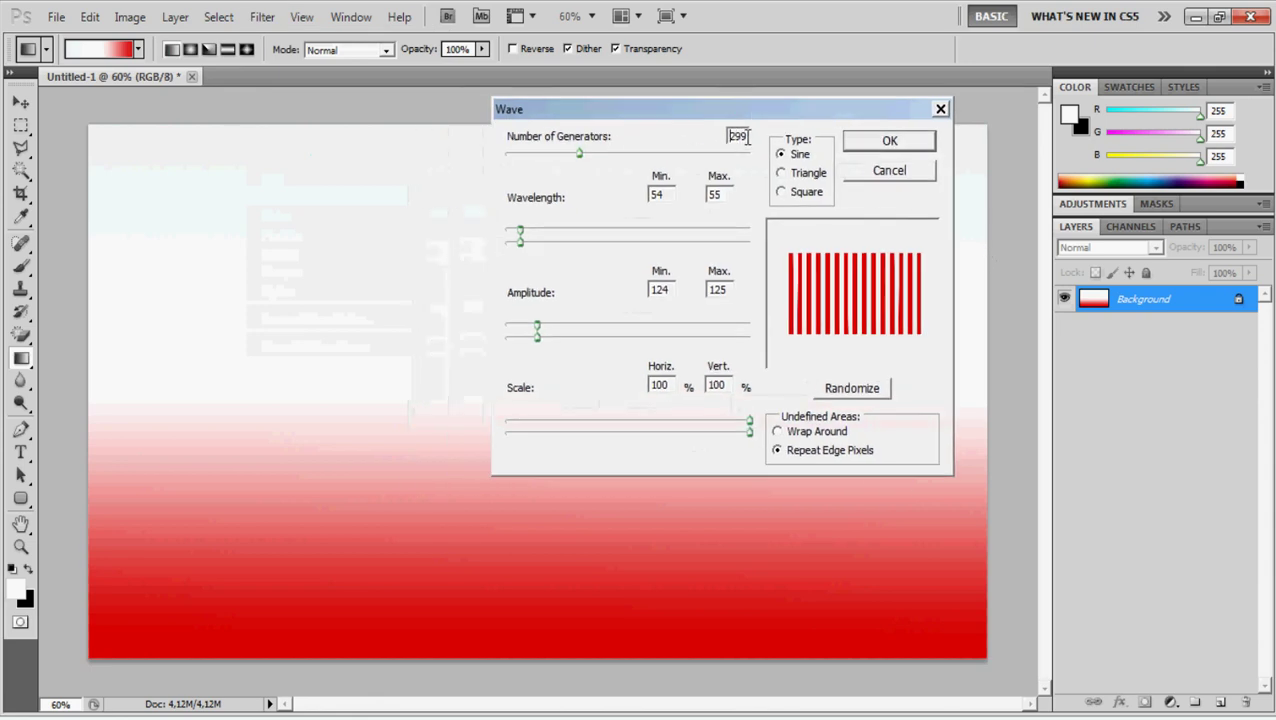
double_click(729, 137)
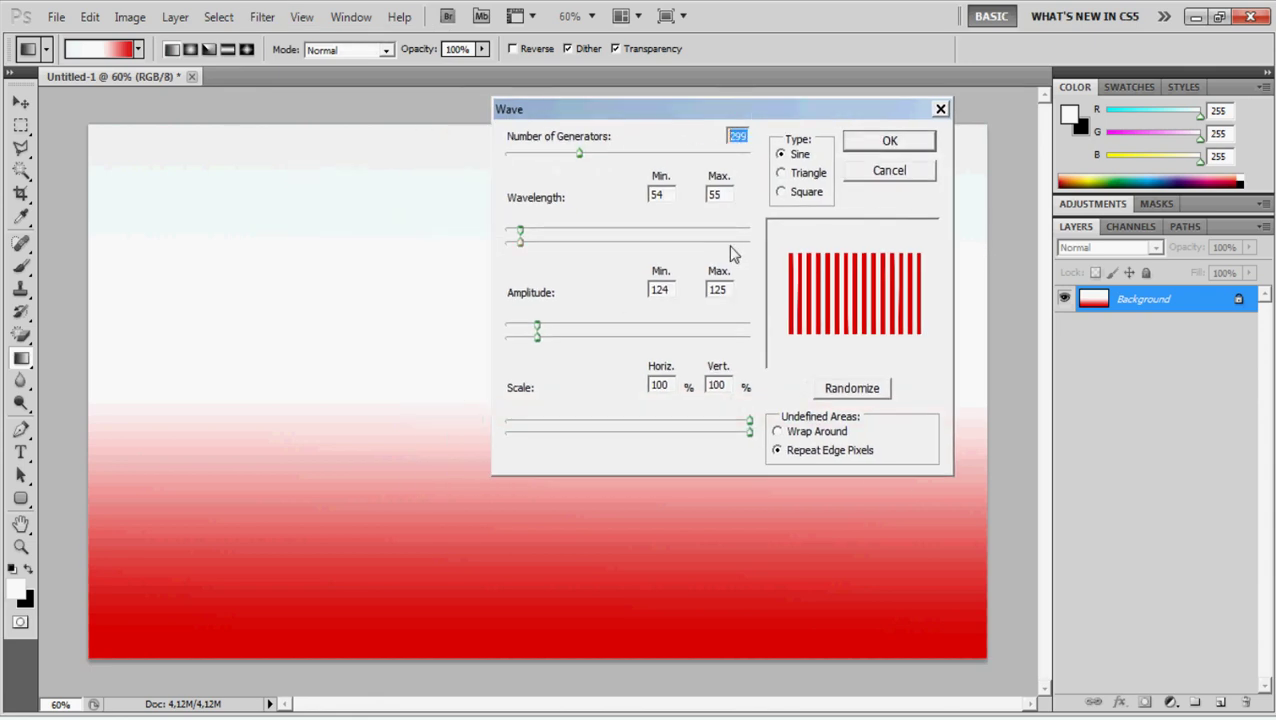
double_click(668, 194)
drag(520, 234, 563, 234)
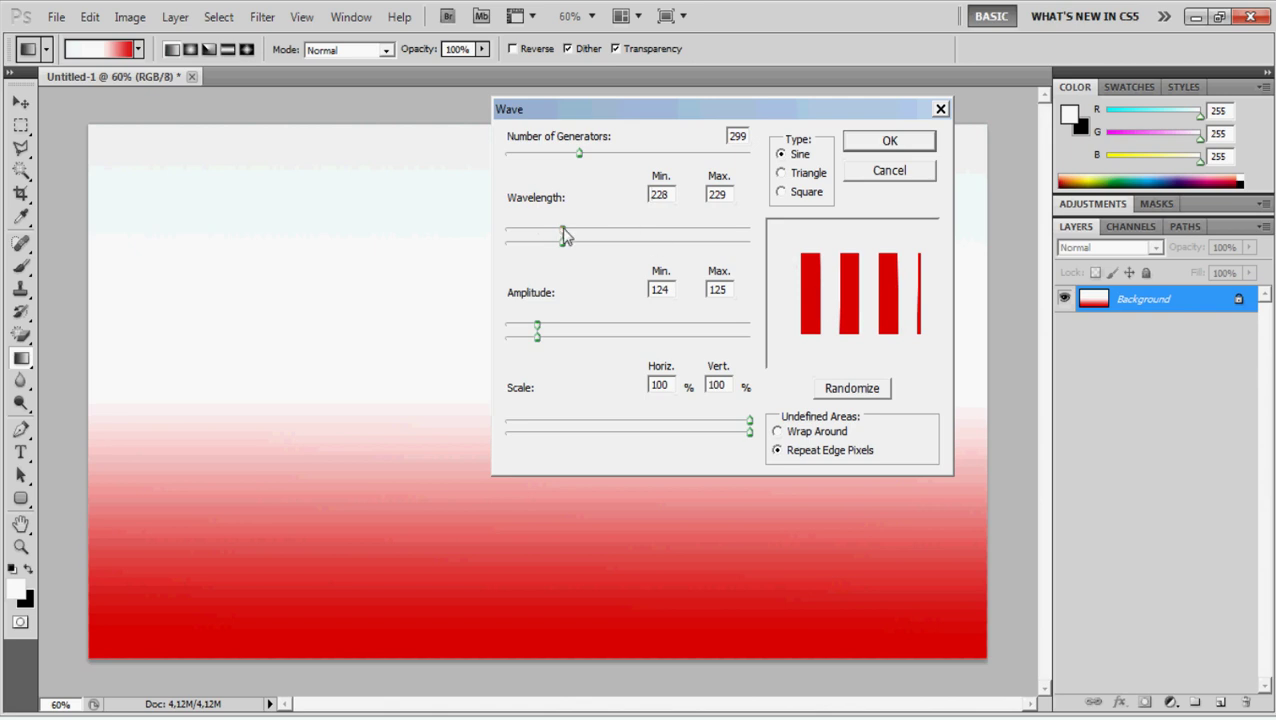
mouse_move(562, 232)
mouse_down()
mouse_move(515, 234)
mouse_move(534, 242)
mouse_up()
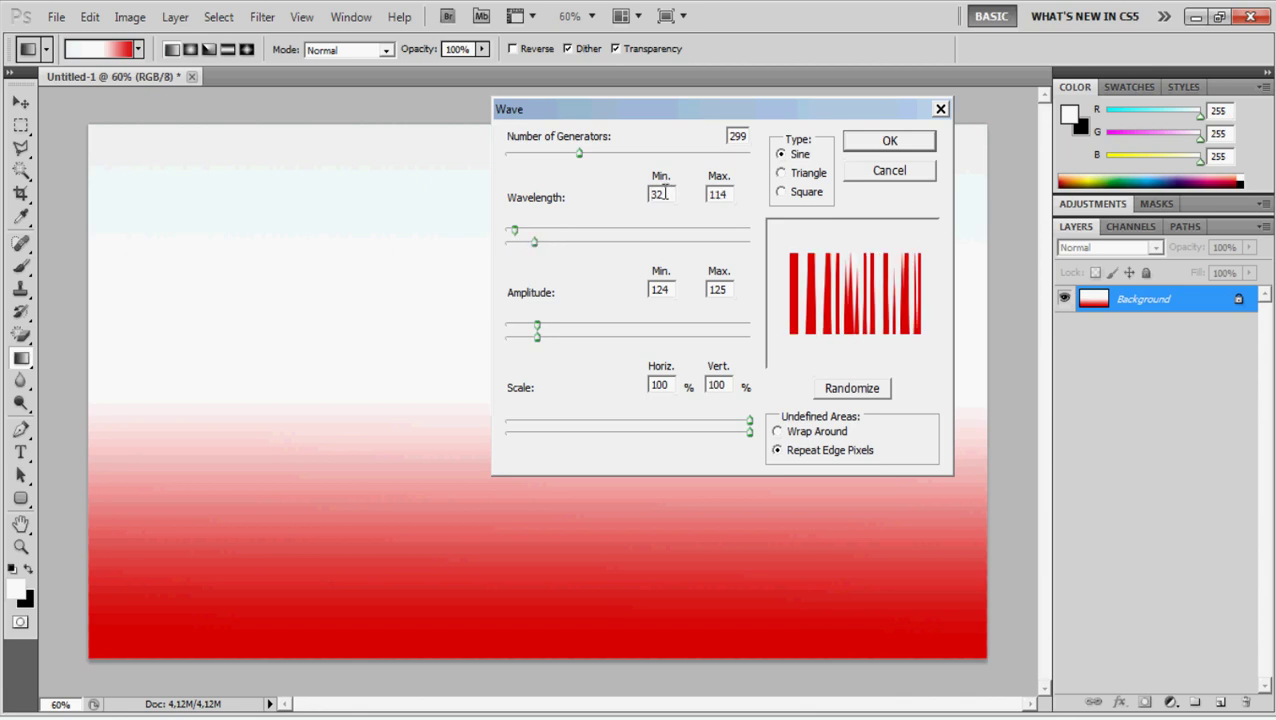
text(0)
key(ctrl+a)
text(40)
Apply a Sine wave with wavelength 55–56 and amplitude 124–125 for vertical stripes.
double_click(730, 196)
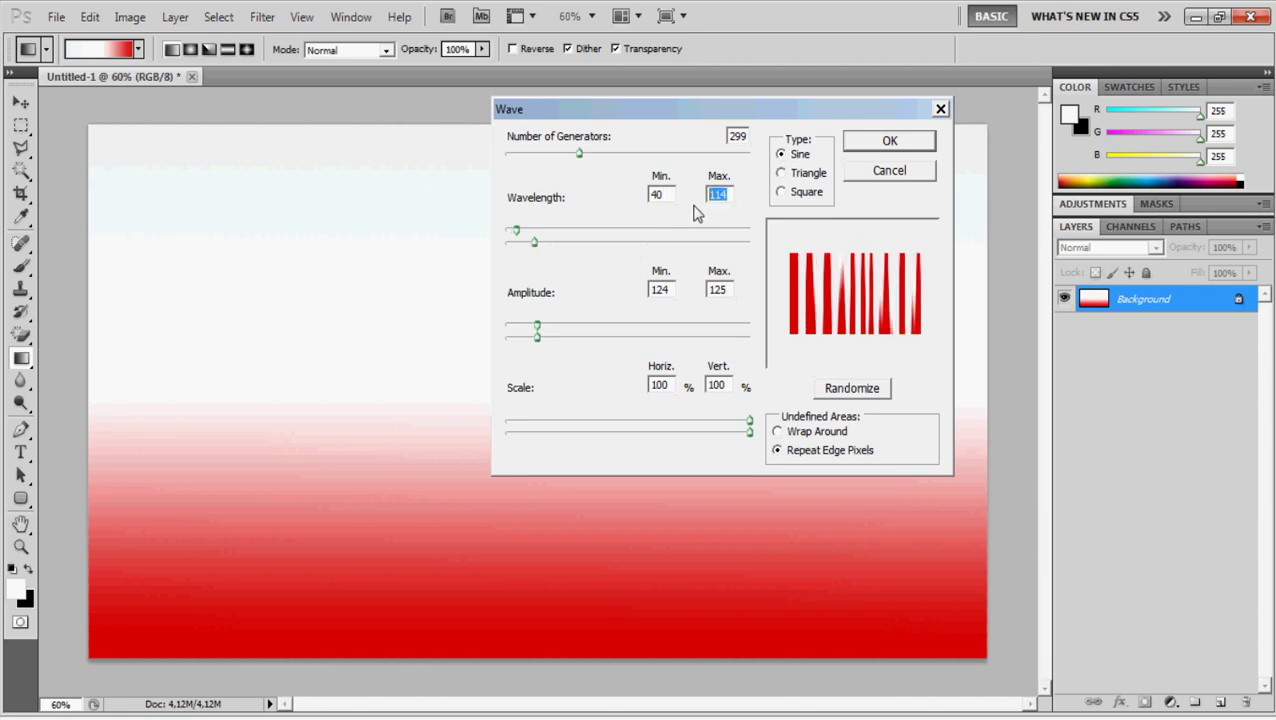
text(41)
drag(534, 242, 516, 262)
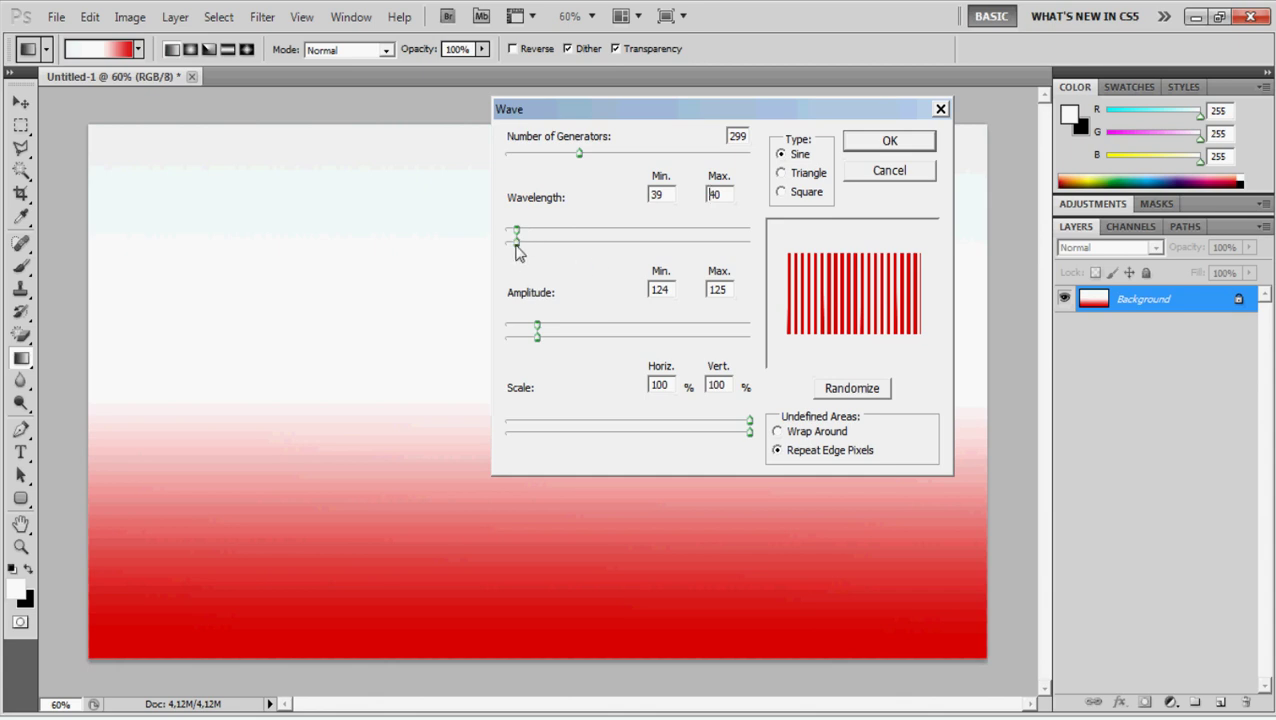
drag(516, 243, 519, 243)
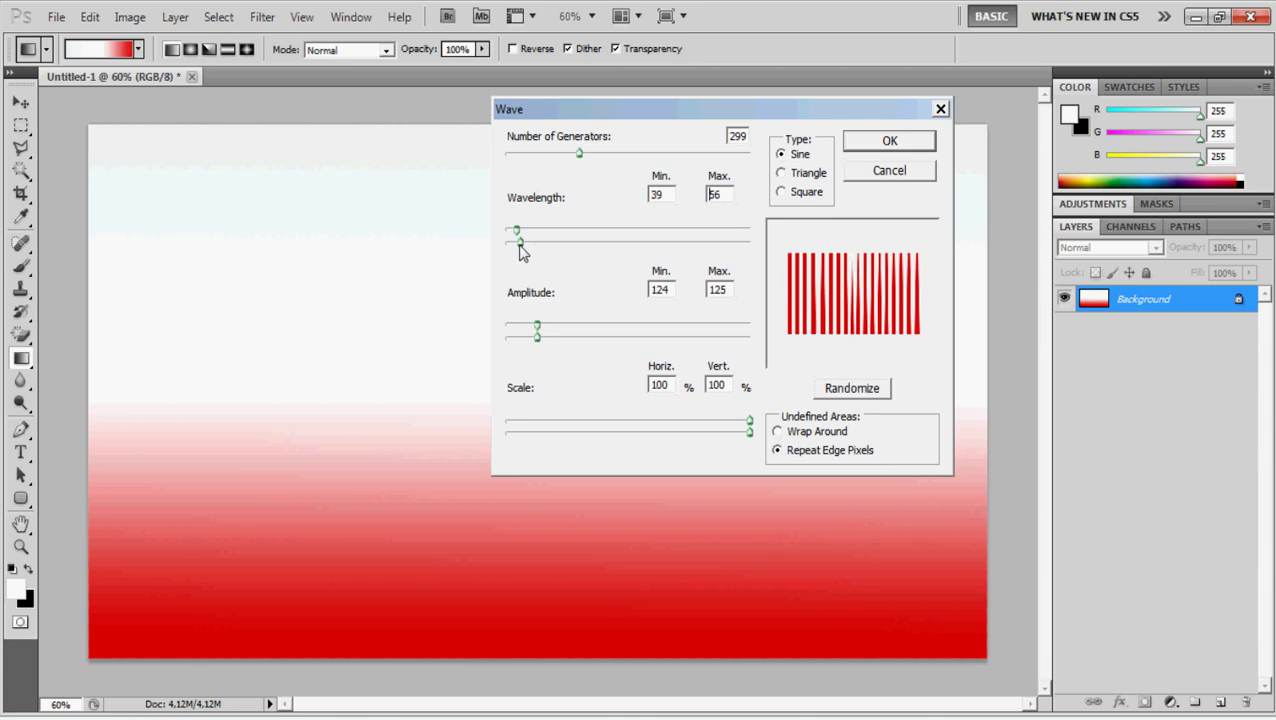
drag(517, 234, 520, 234)
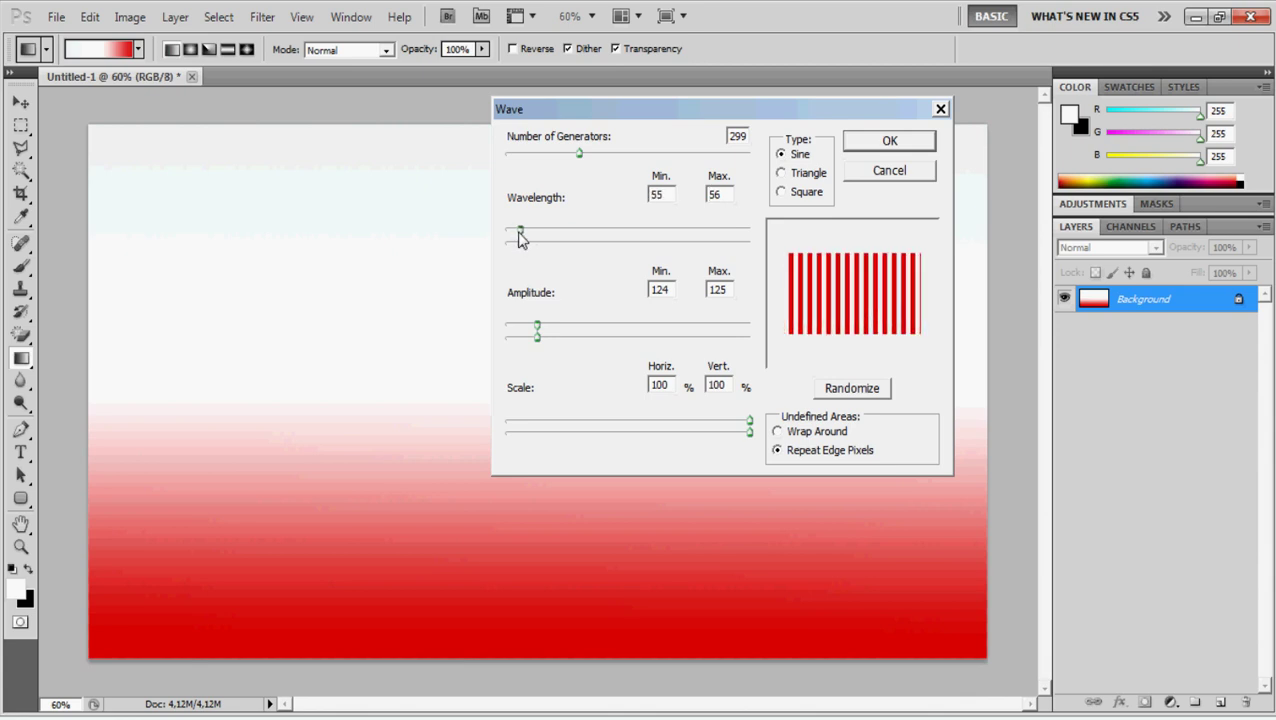
click(720, 196)
double_click(720, 290)
double_click(664, 386)
double_click(717, 384)
click(877, 143)
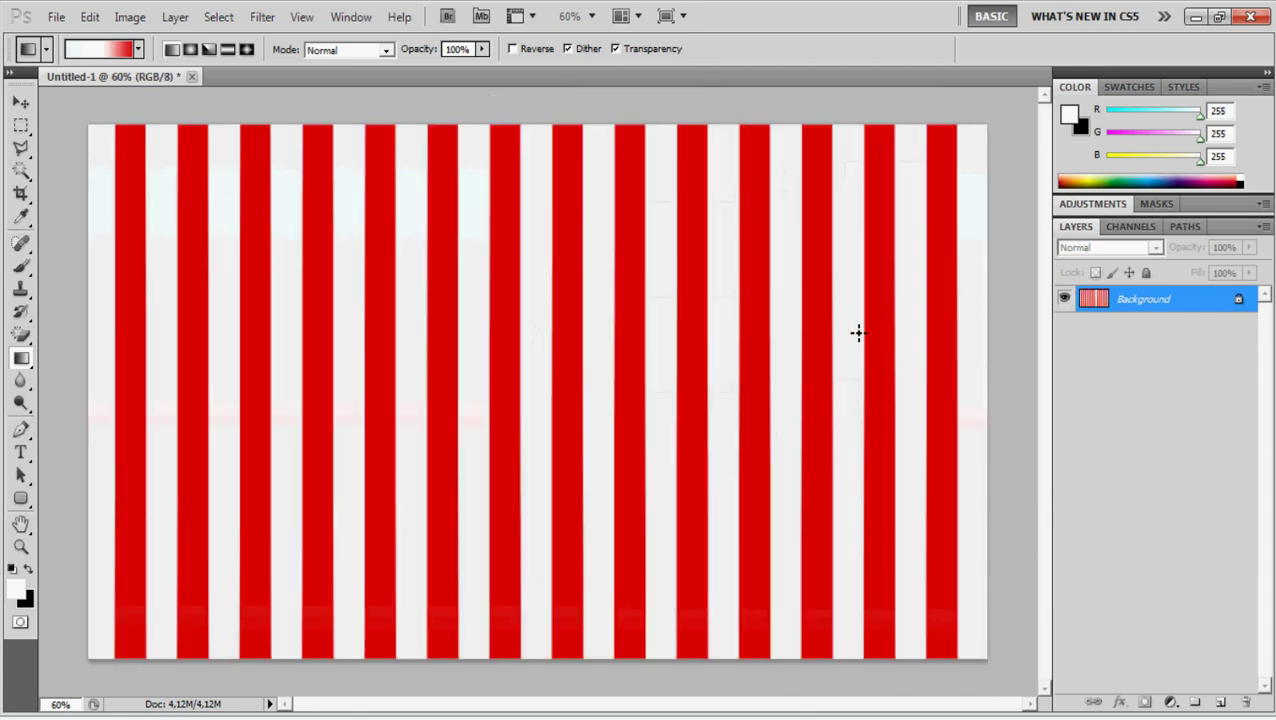
Apply Polar Coordinates (Rectangular to Polar) as a sunburst, then undo it.
click(263, 17)
mouse_move(300, 197)
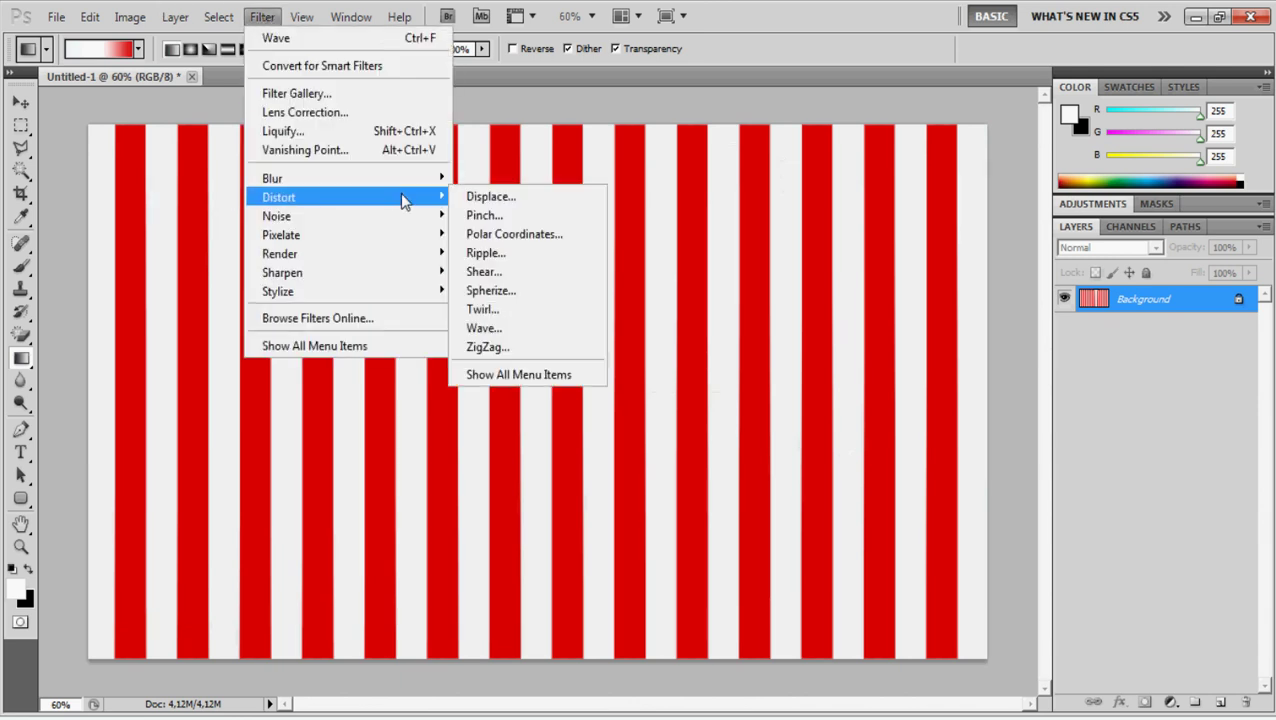
click(537, 245)
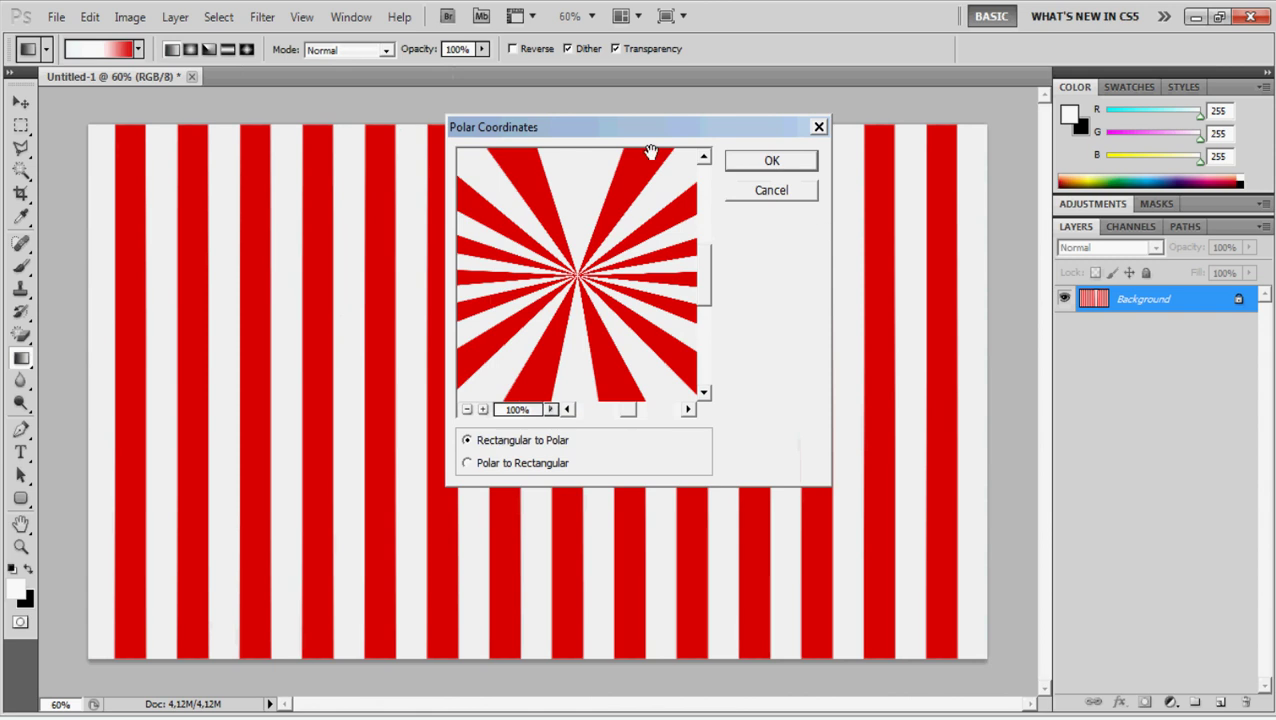
drag(668, 128, 845, 94)
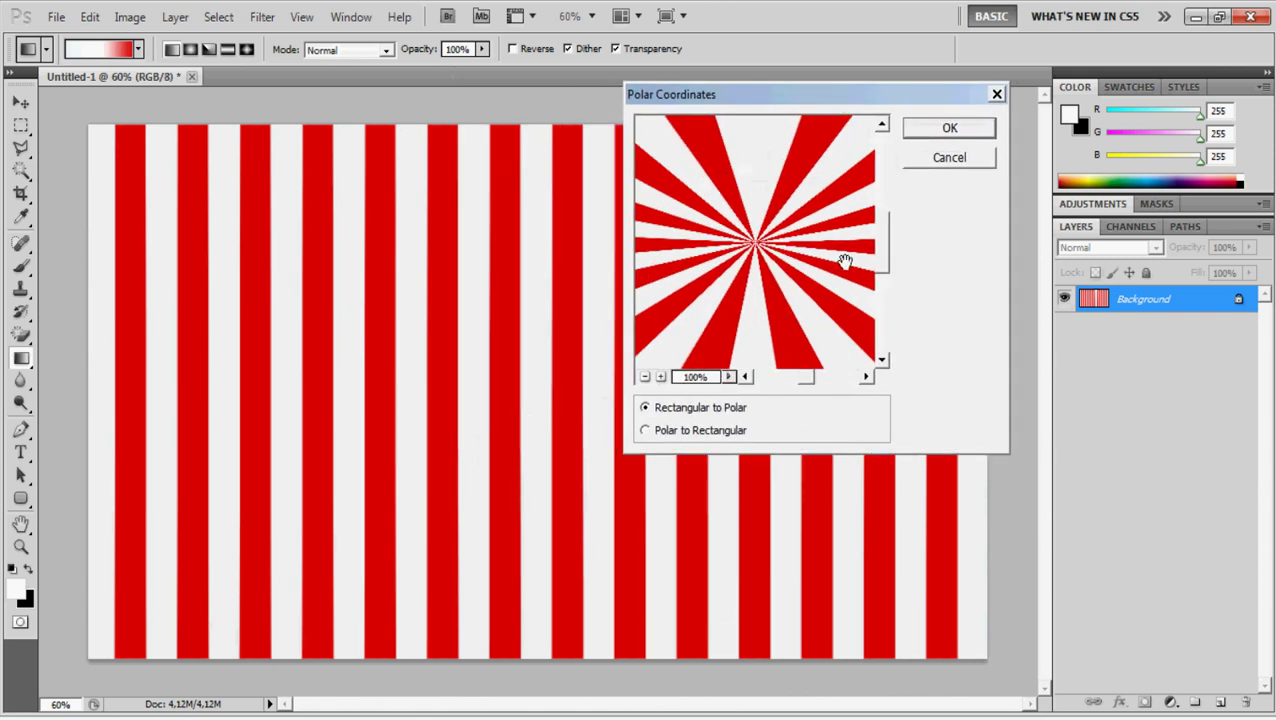
click(645, 377)
click(645, 377)
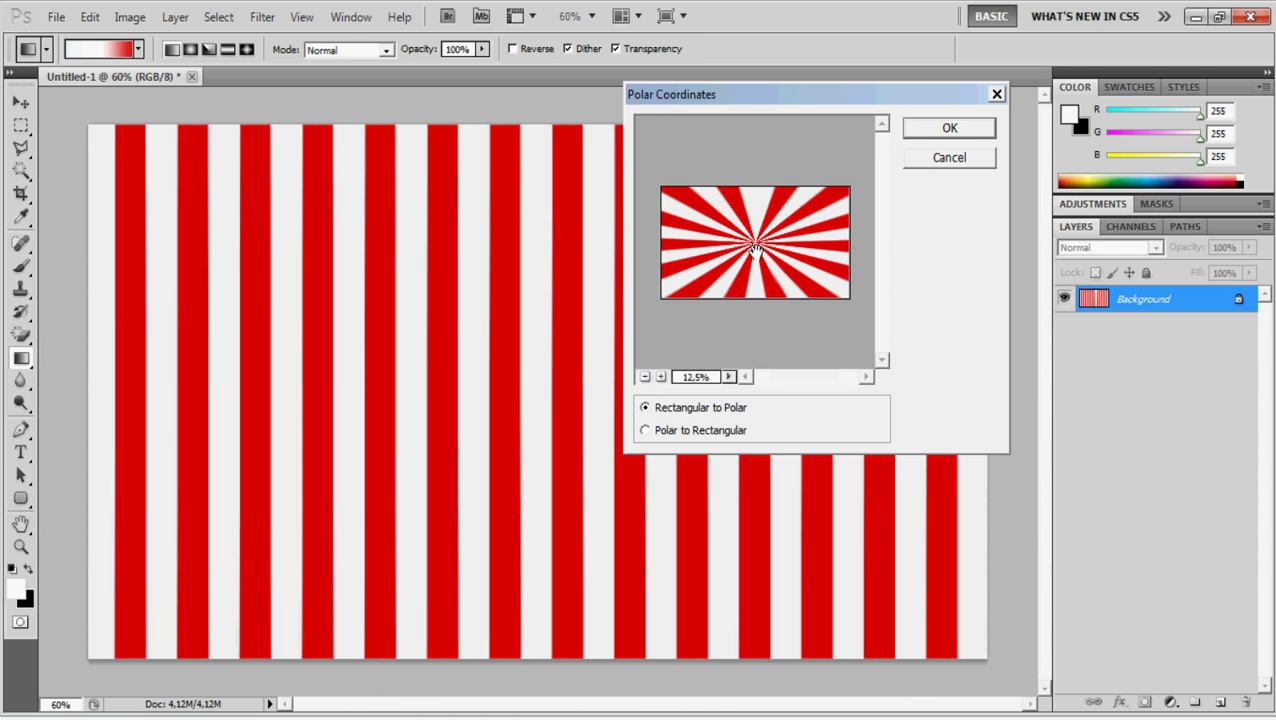
click(645, 431)
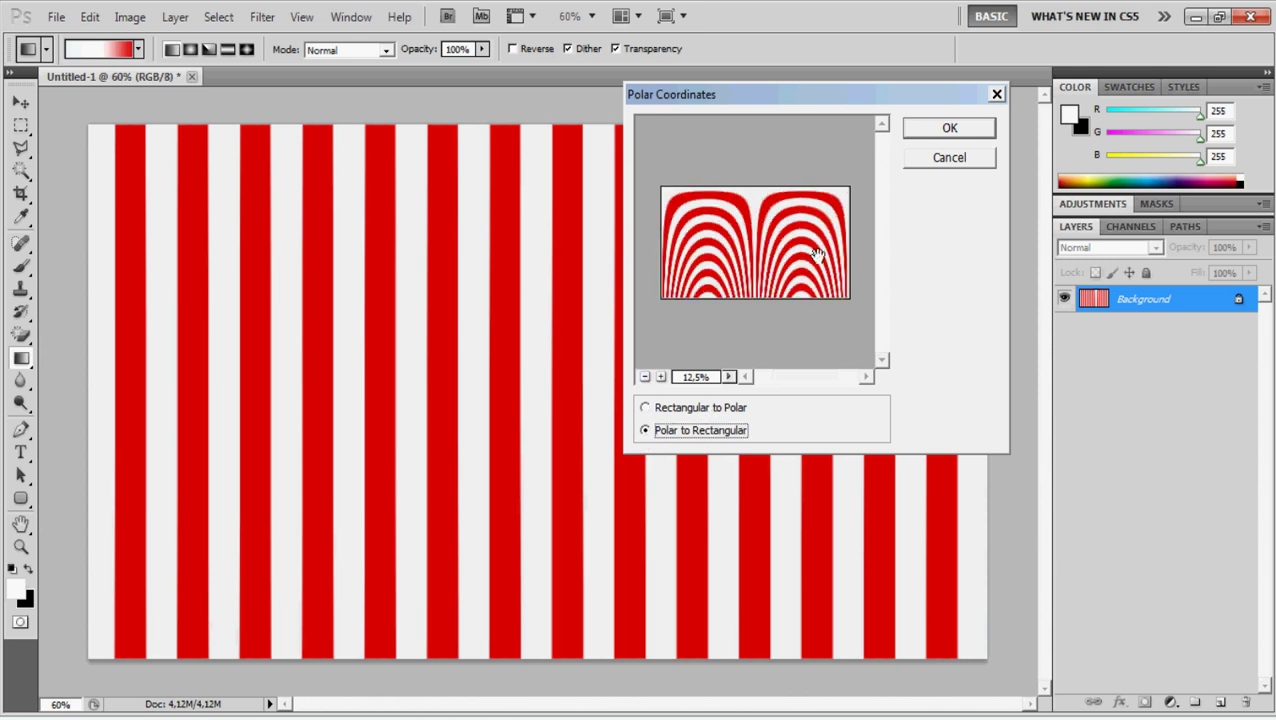
click(645, 409)
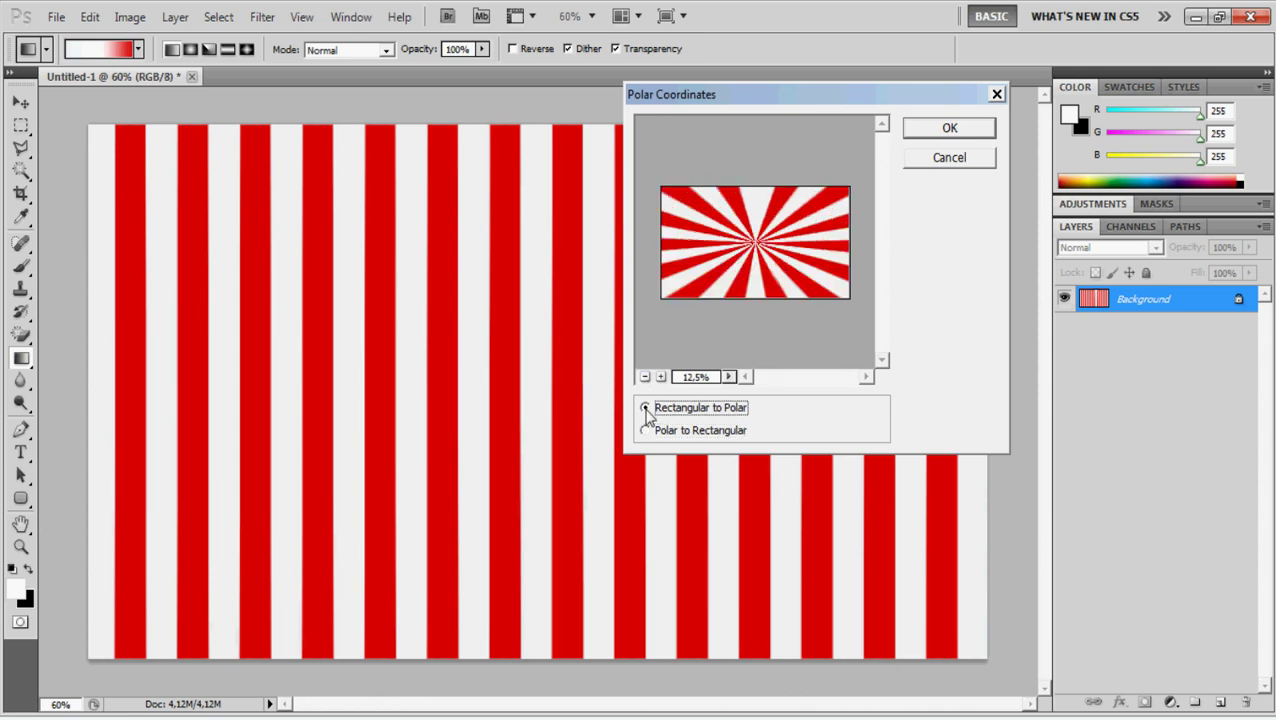
click(948, 127)
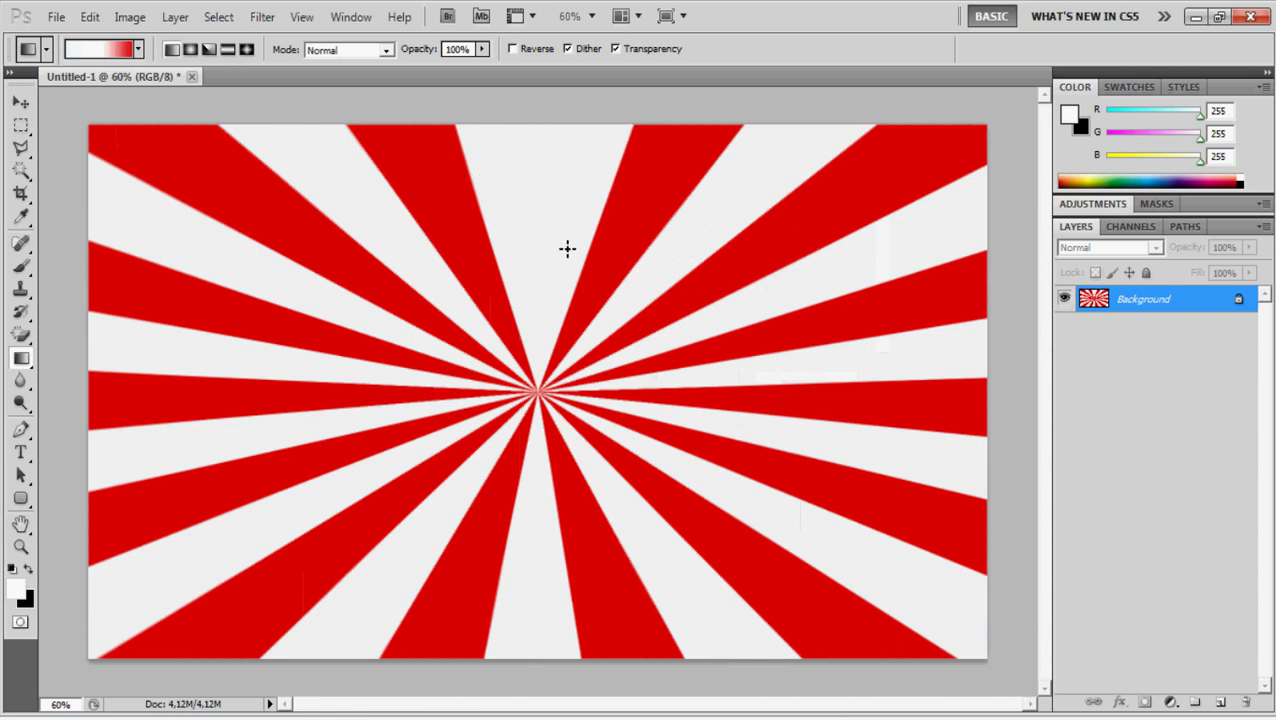
key(ctrl+z)
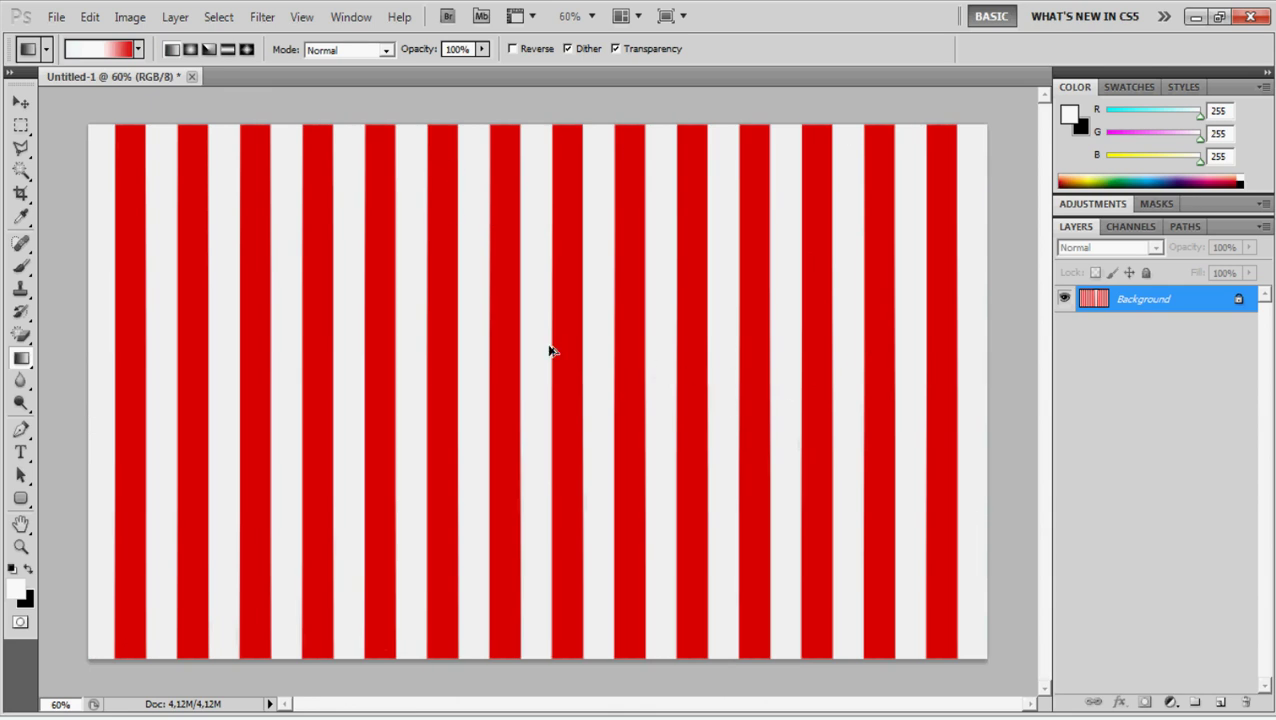
Redraw the white-to-red gradient and try a Wave with wavelength 40, then undo it.
drag(549, 351, 560, 620)
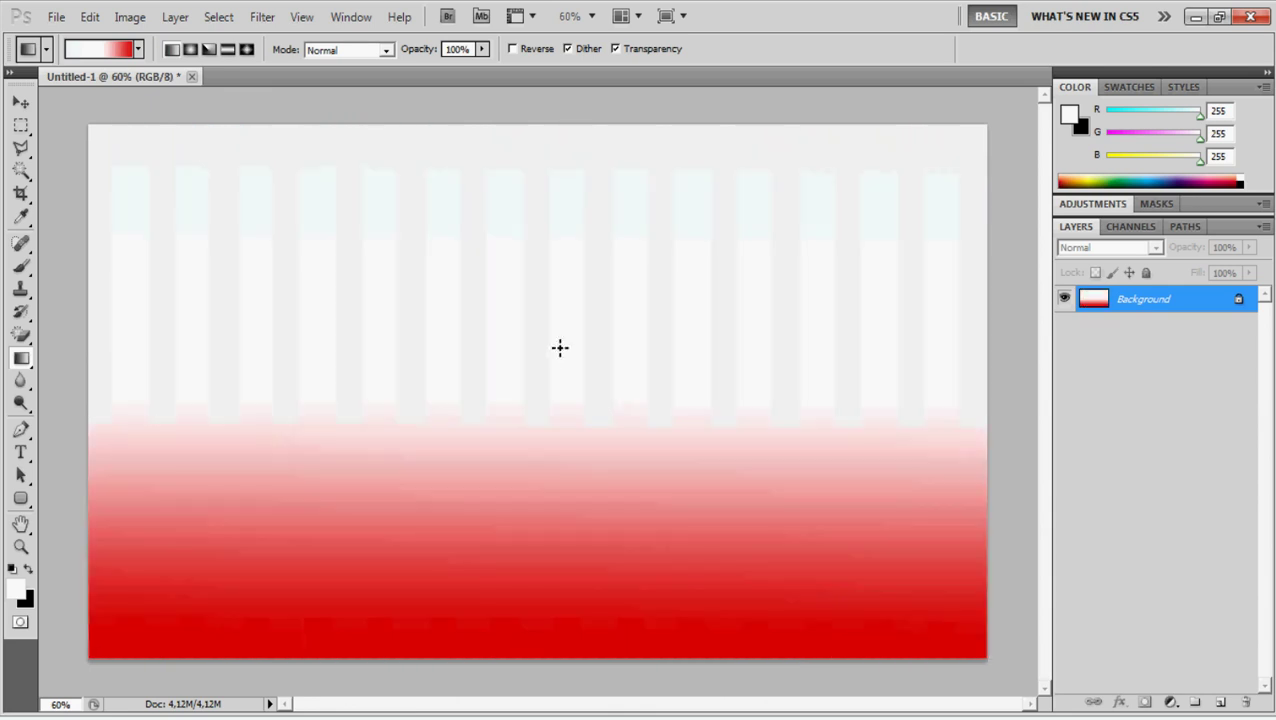
click(265, 17)
mouse_move(300, 197)
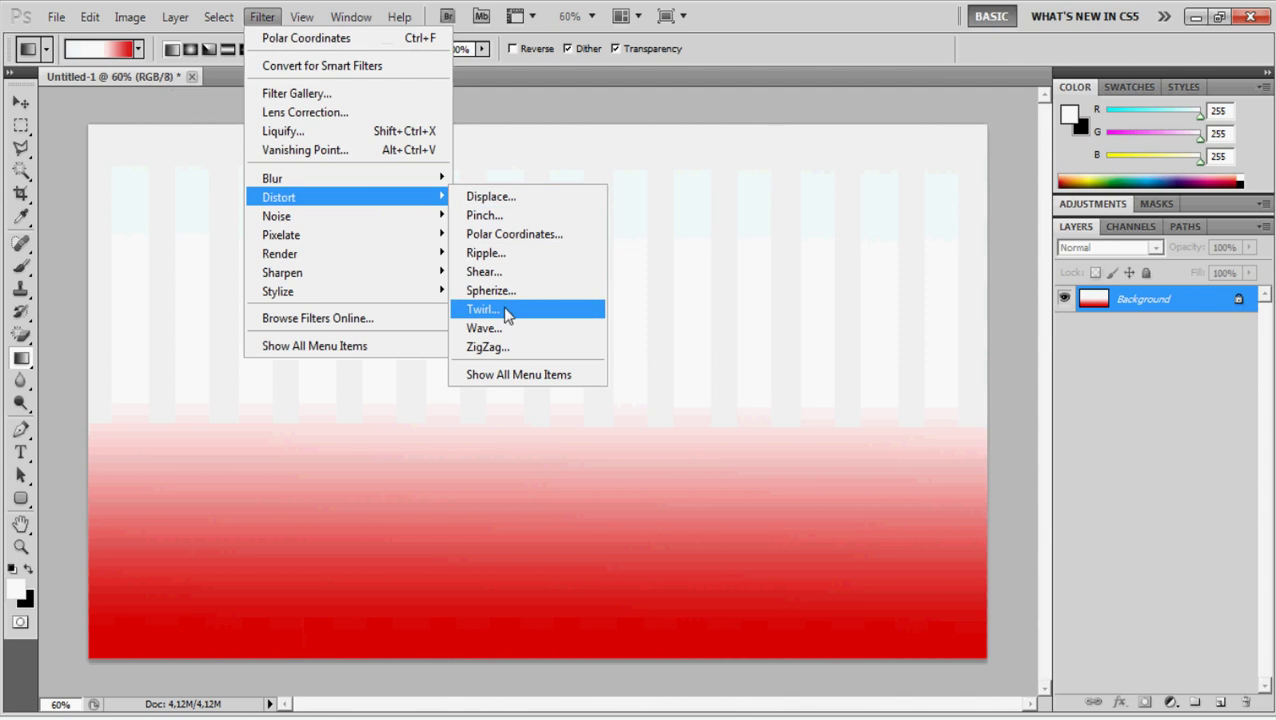
click(505, 328)
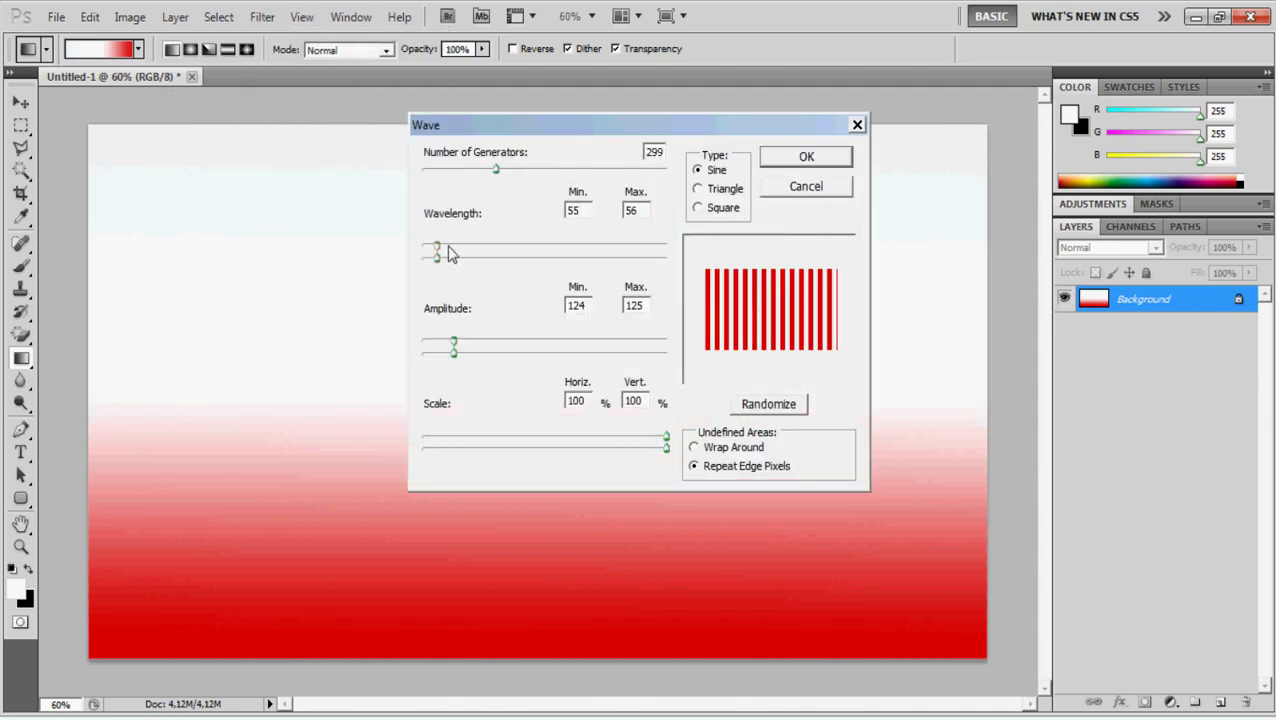
text(40)
key(Return)
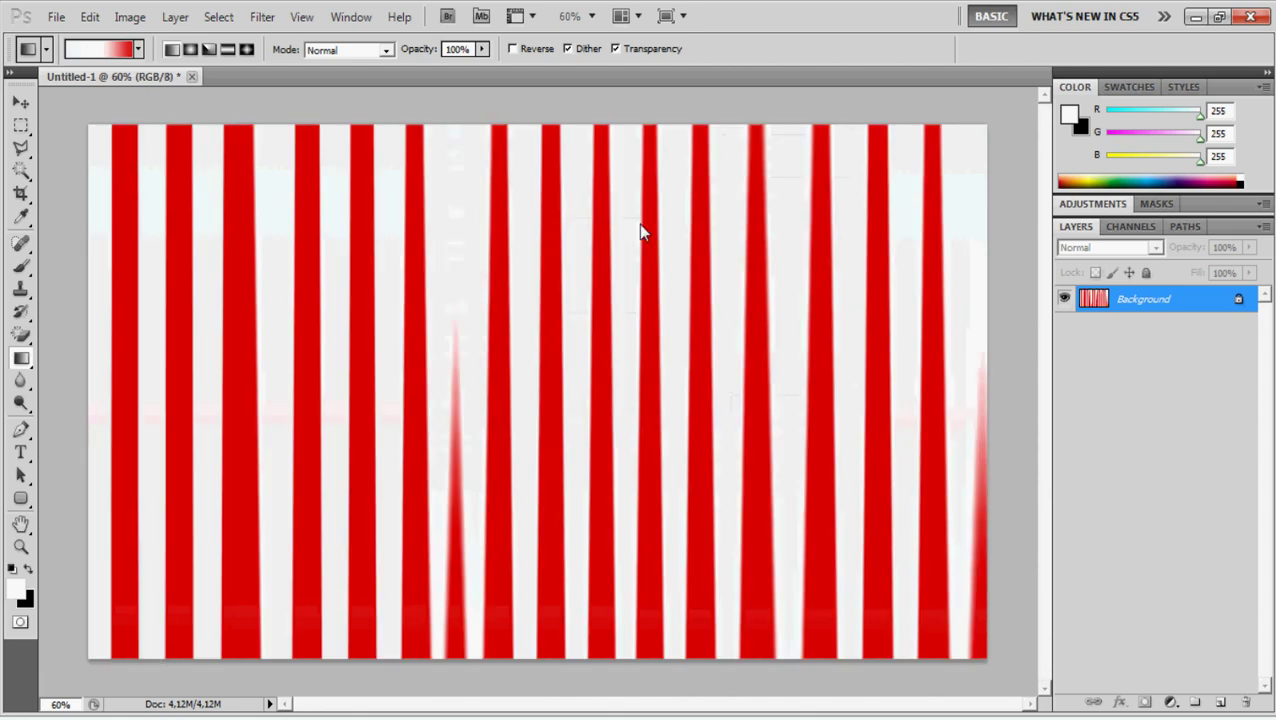
key(ctrl+z)
Reapply the Wave filter with wavelength 39–40 for narrower red-and-white stripes.
click(262, 17)
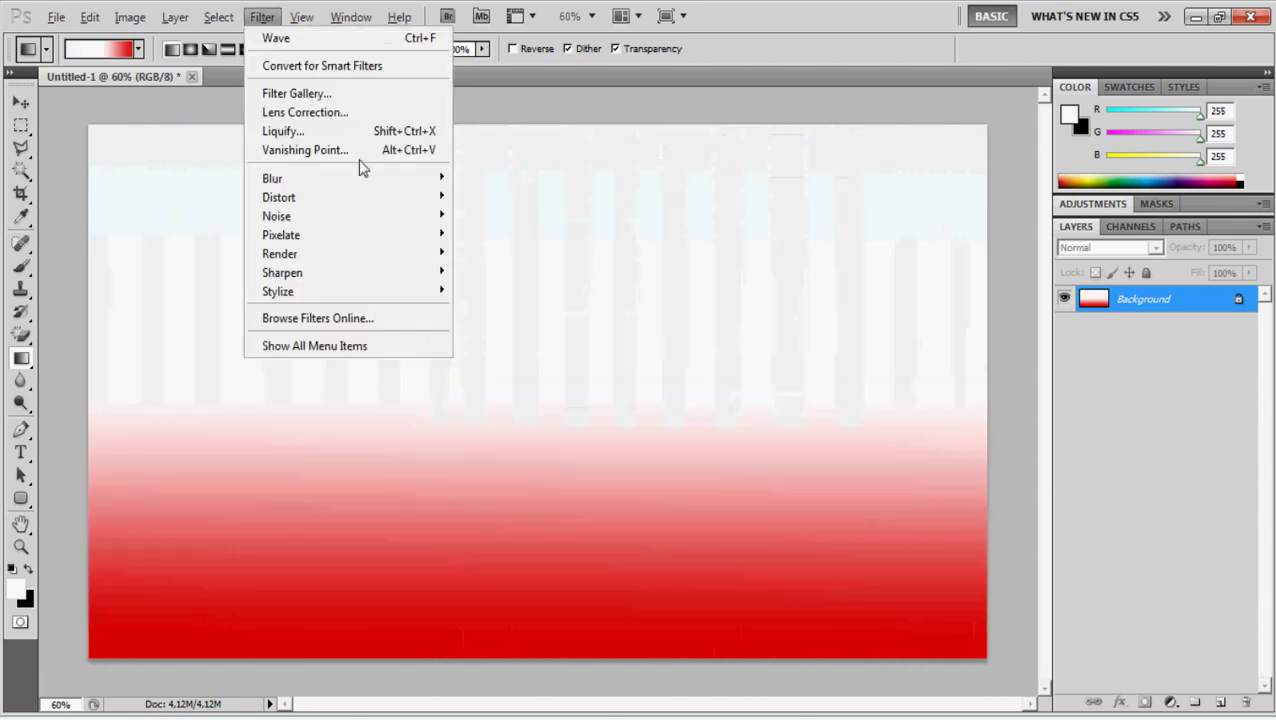
click(507, 326)
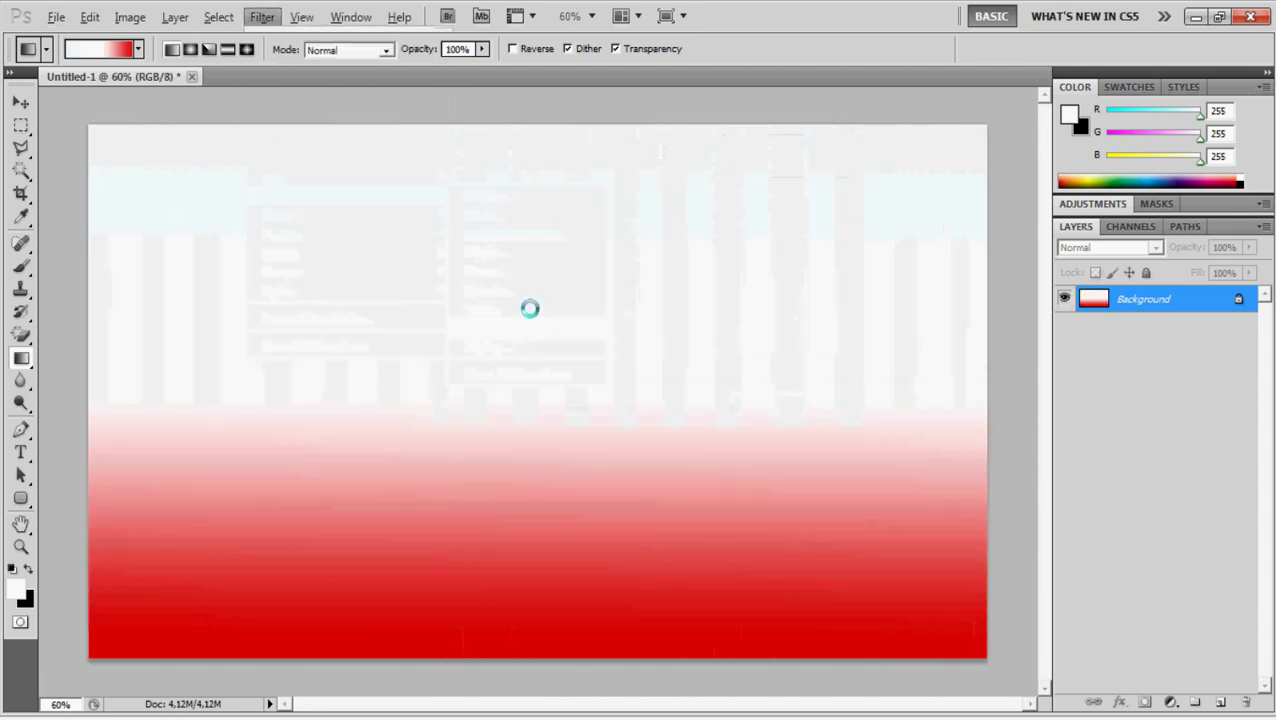
double_click(630, 210)
text(41)
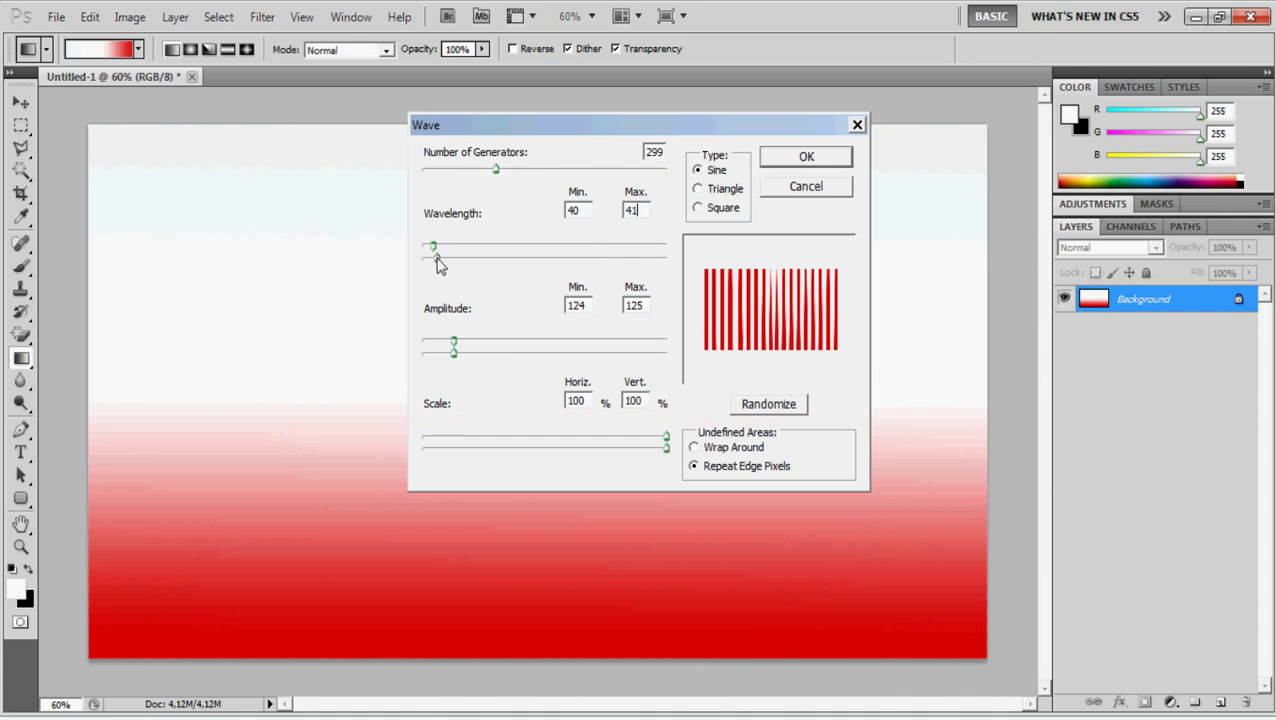
drag(435, 258, 433, 257)
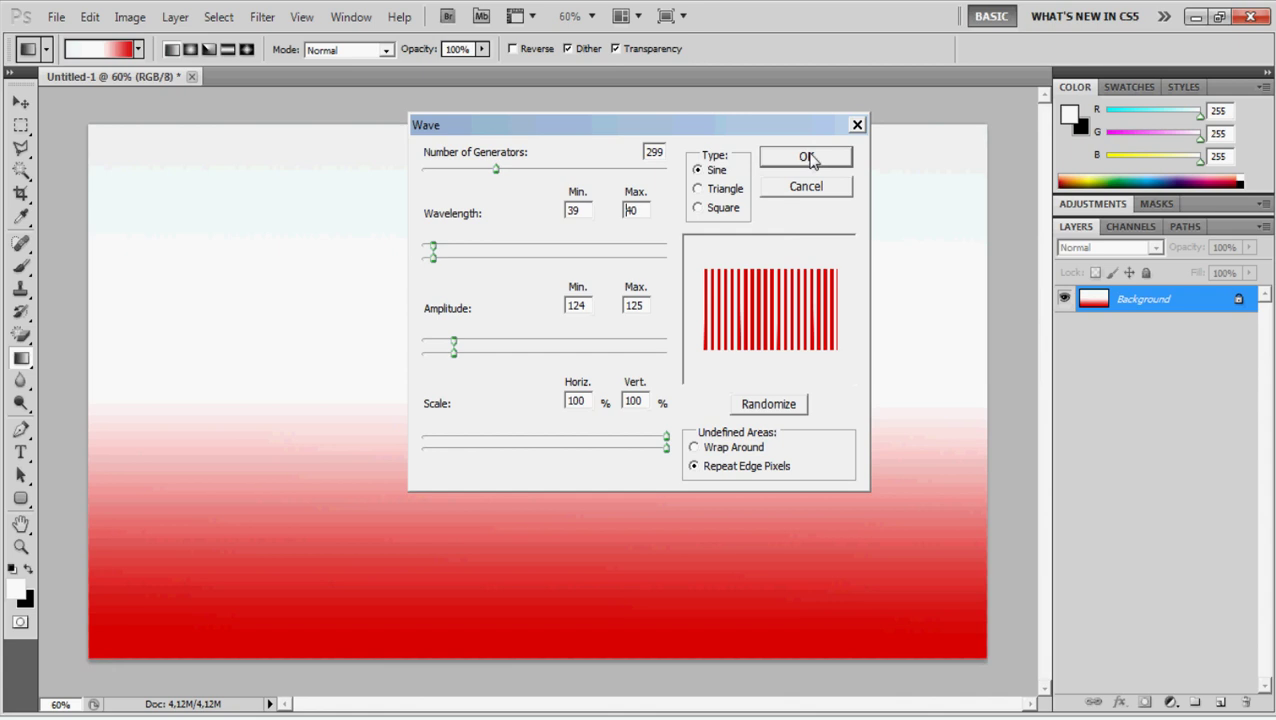
click(806, 158)
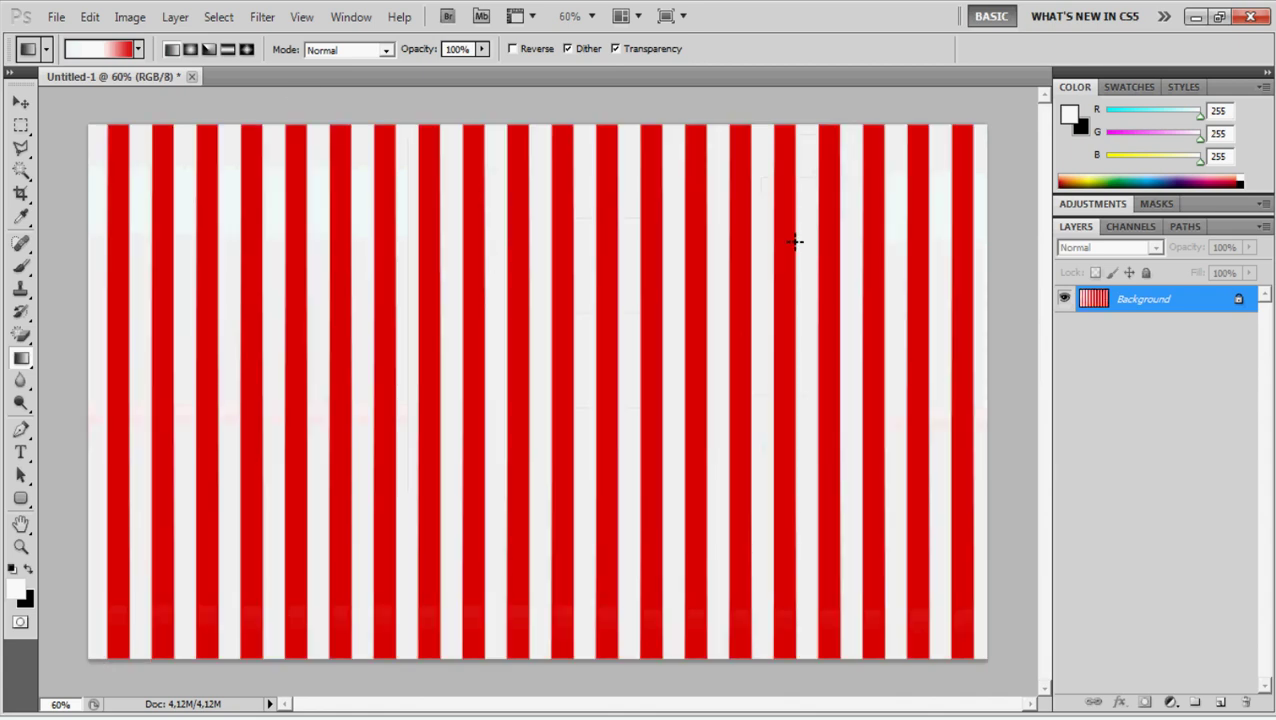
Apply Polar Coordinates (Rectangular to Polar) to form the red and white sunburst.
click(262, 17)
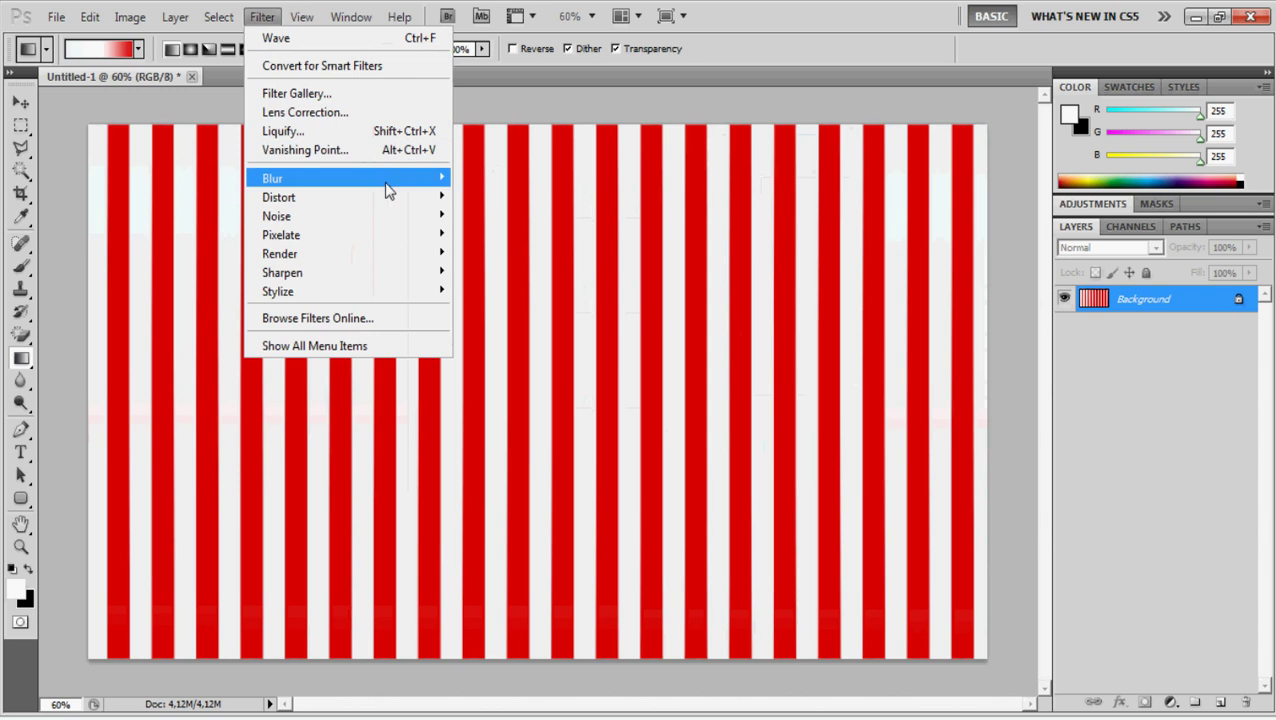
mouse_move(279, 197)
click(525, 236)
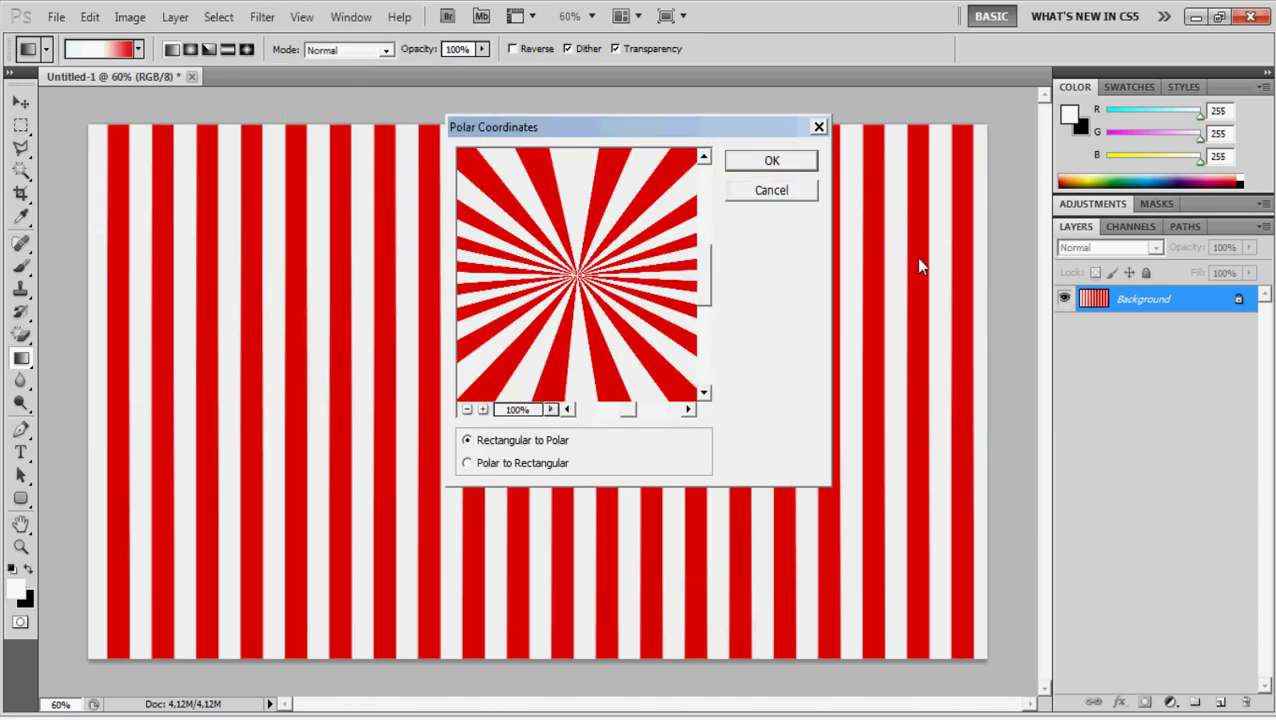
click(772, 160)
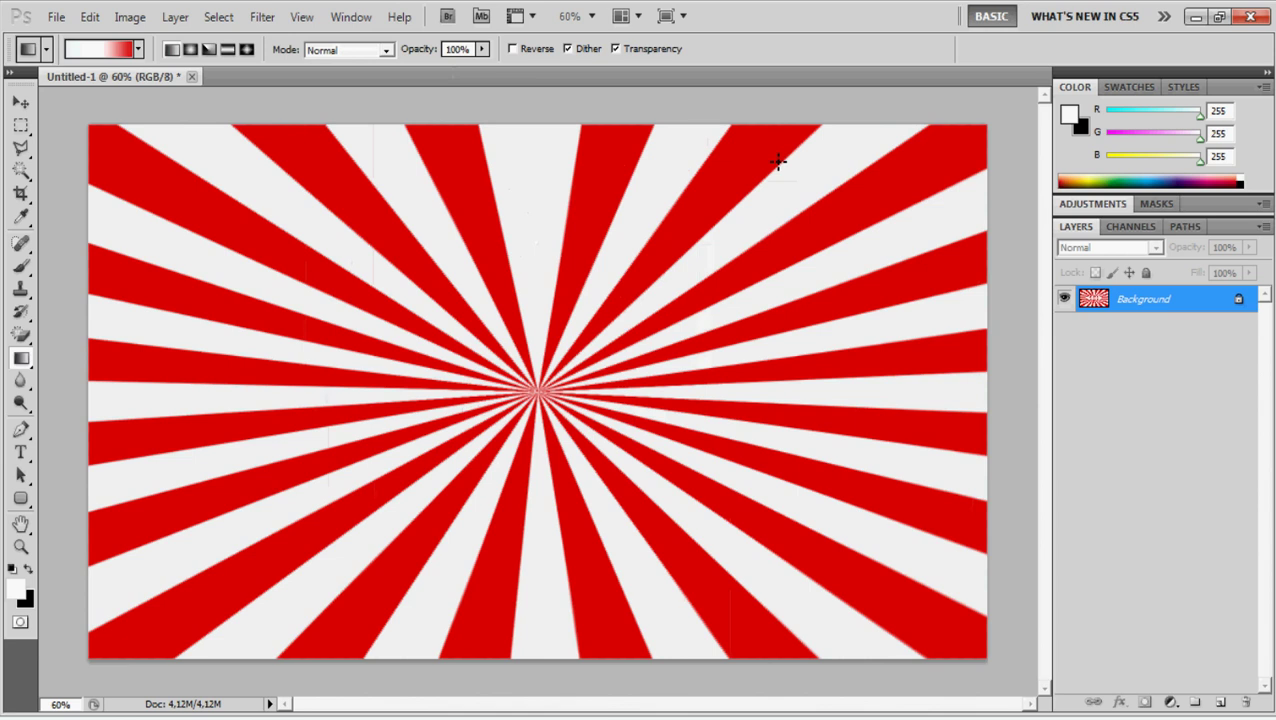
click(56, 16)
Open hrh.jpg and copy the black dancing-couple silhouette selected with the Magic Wand.
click(70, 52)
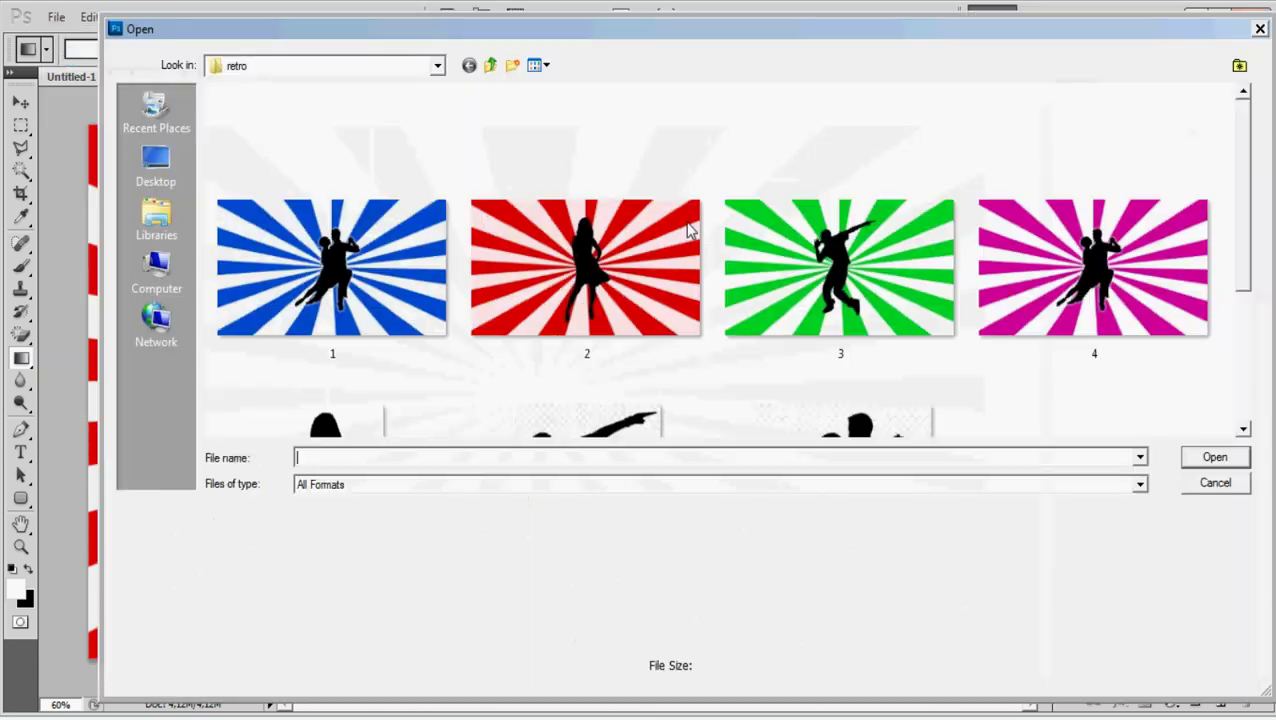
drag(1234, 190, 1230, 352)
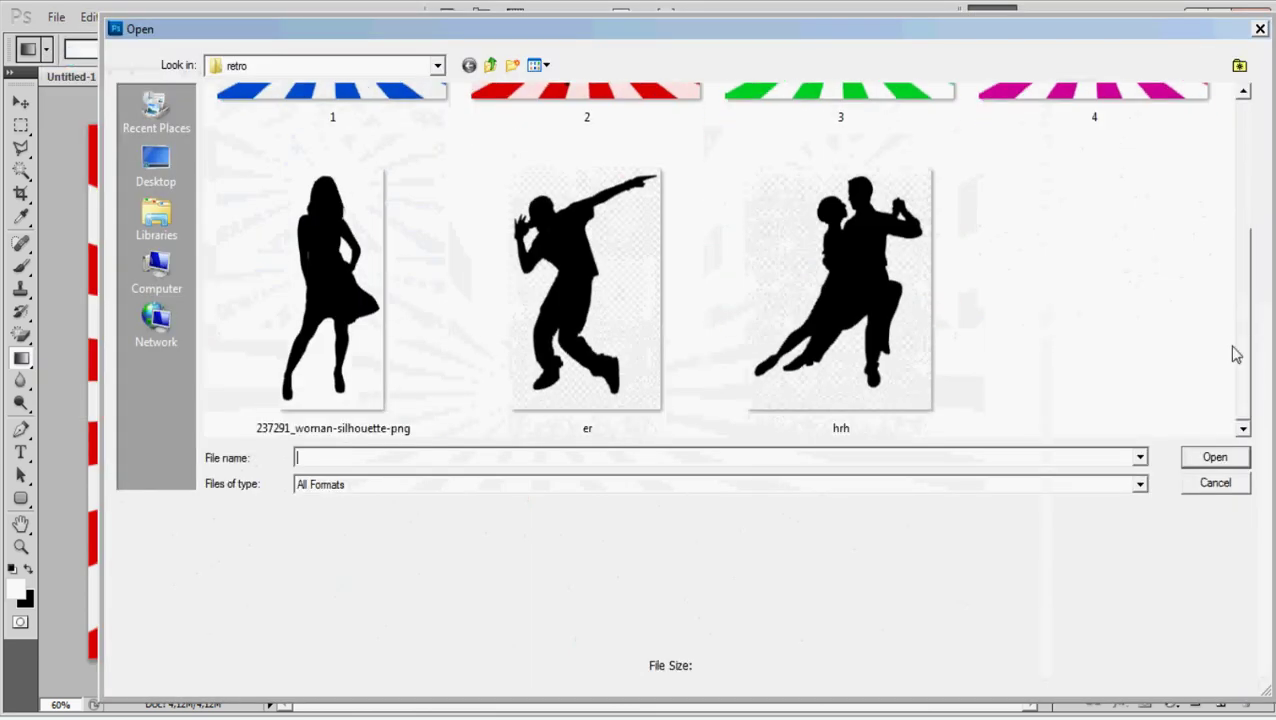
double_click(828, 295)
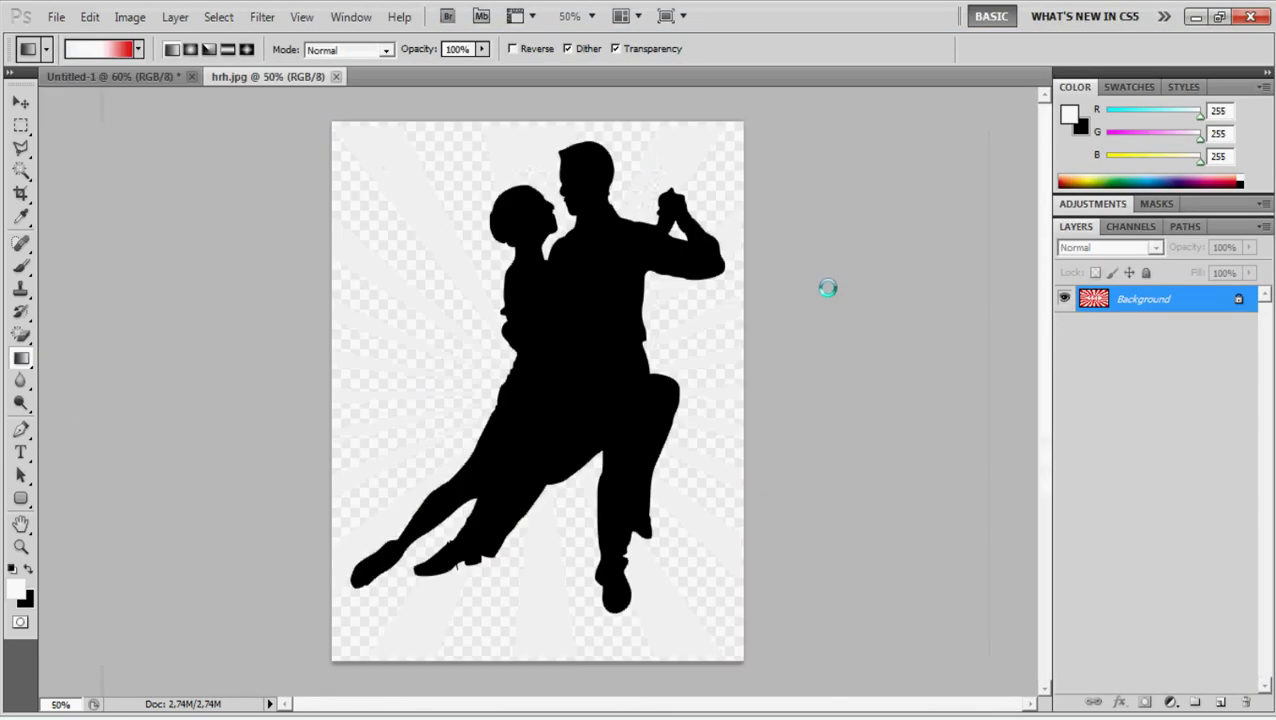
click(20, 170)
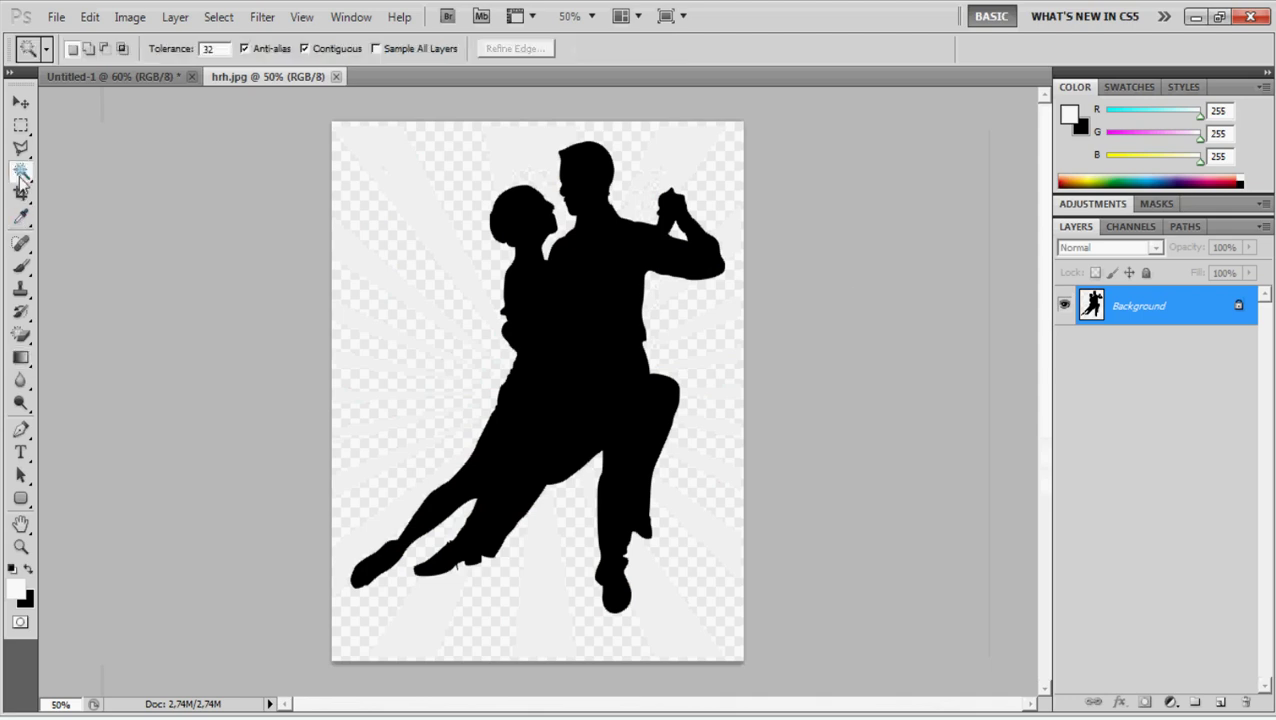
click(610, 378)
key(ctrl+c)
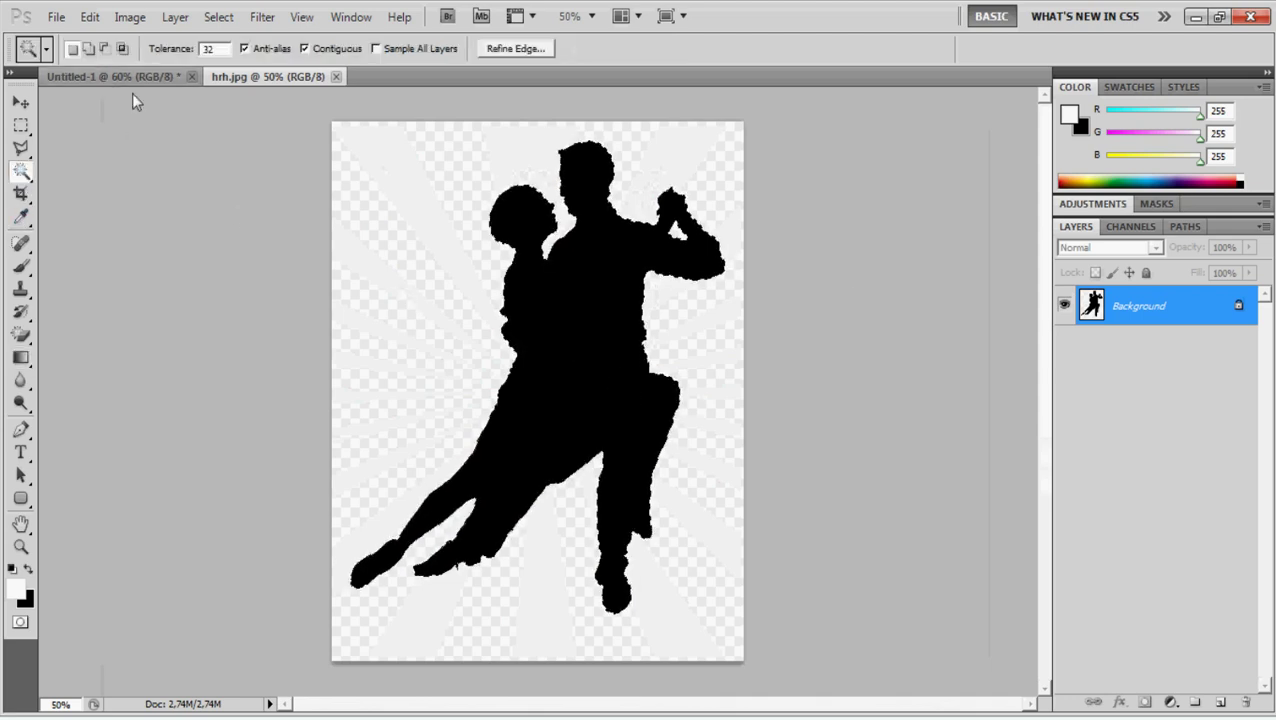
Paste the silhouette into Untitled-1, scale it to about 65% and centre it.
click(125, 77)
key(ctrl+v)
key(ctrl+t)
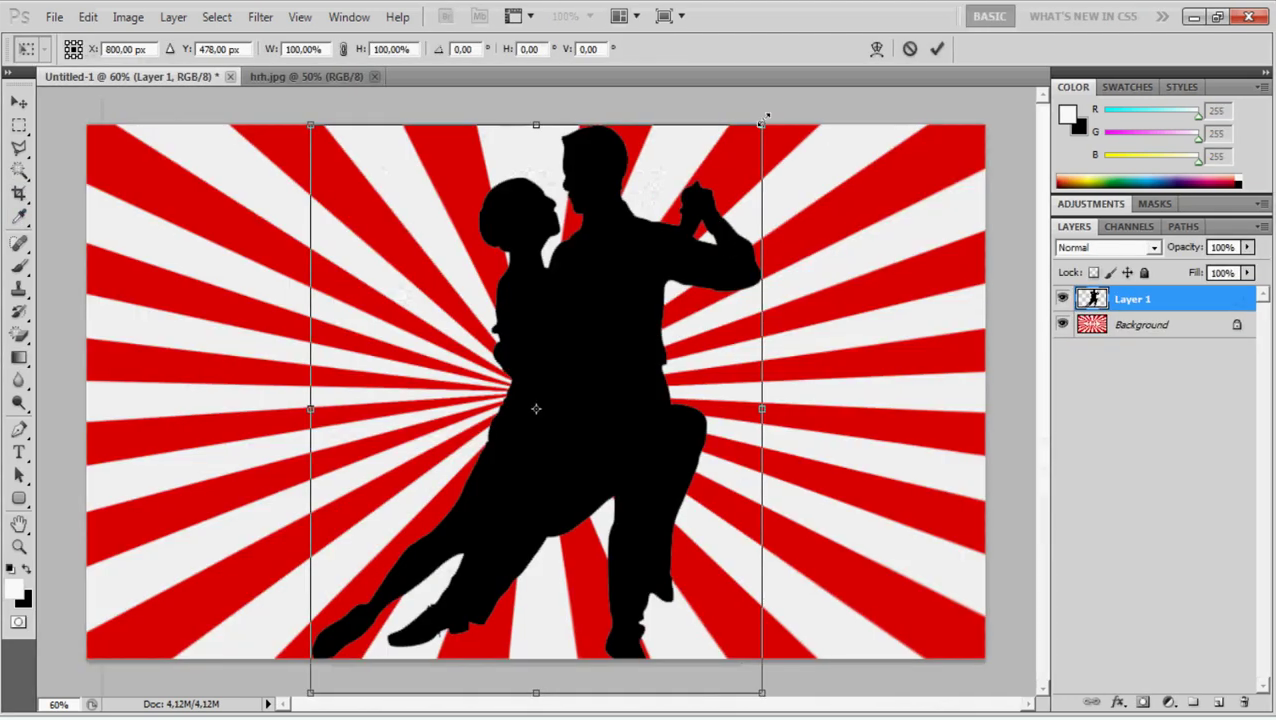
drag(764, 125, 604, 319)
drag(587, 411, 638, 333)
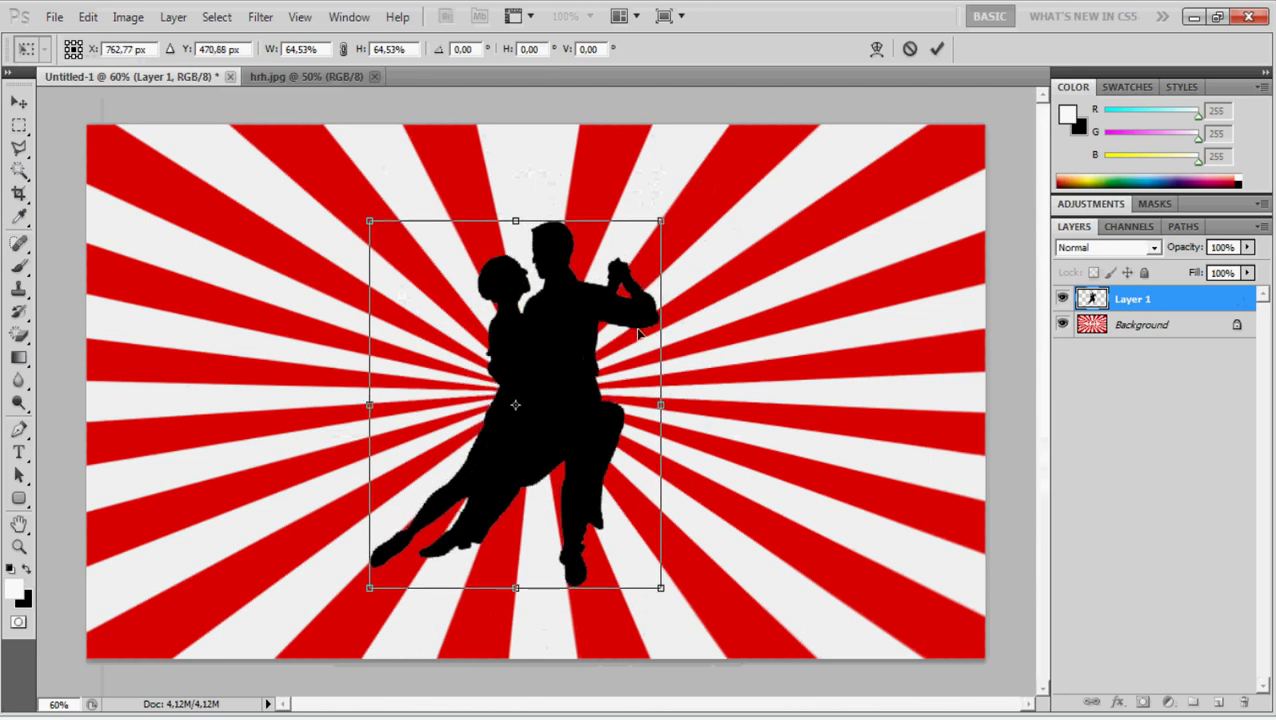
key(Return)
key(w)
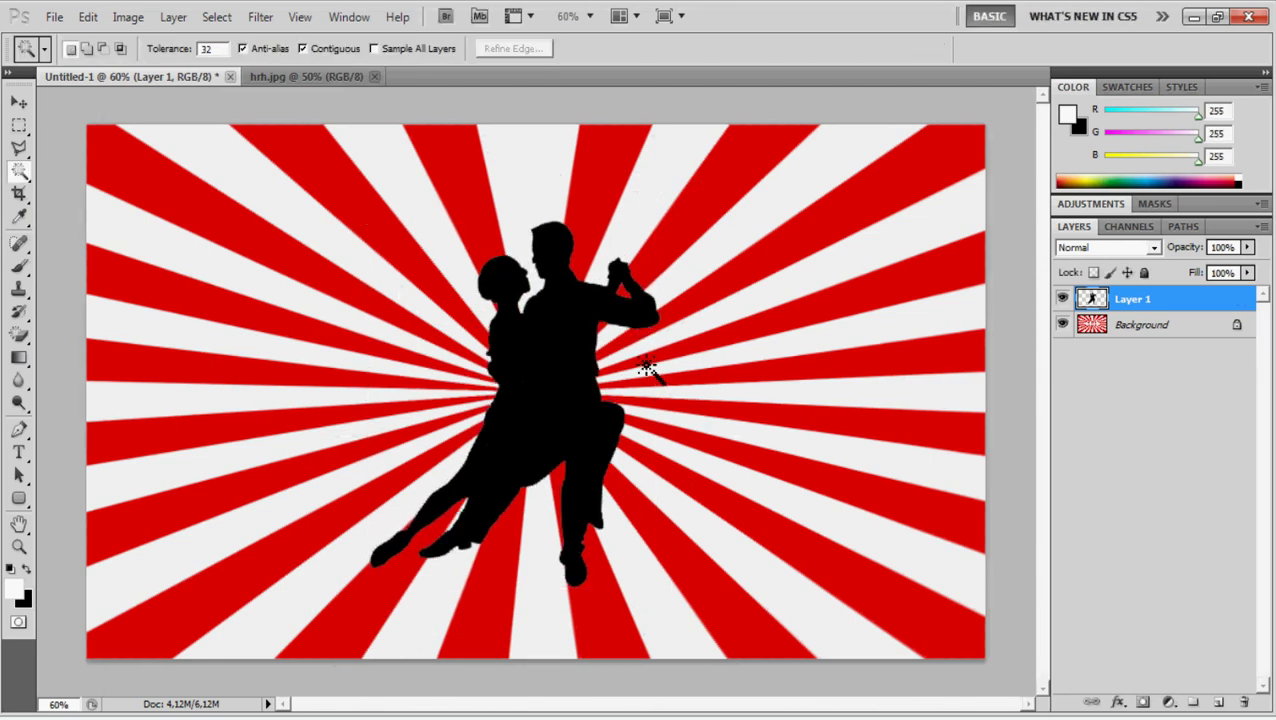
Colorize the Background layer with Hue 360, Saturation 100 and Lightness +1.
click(1133, 330)
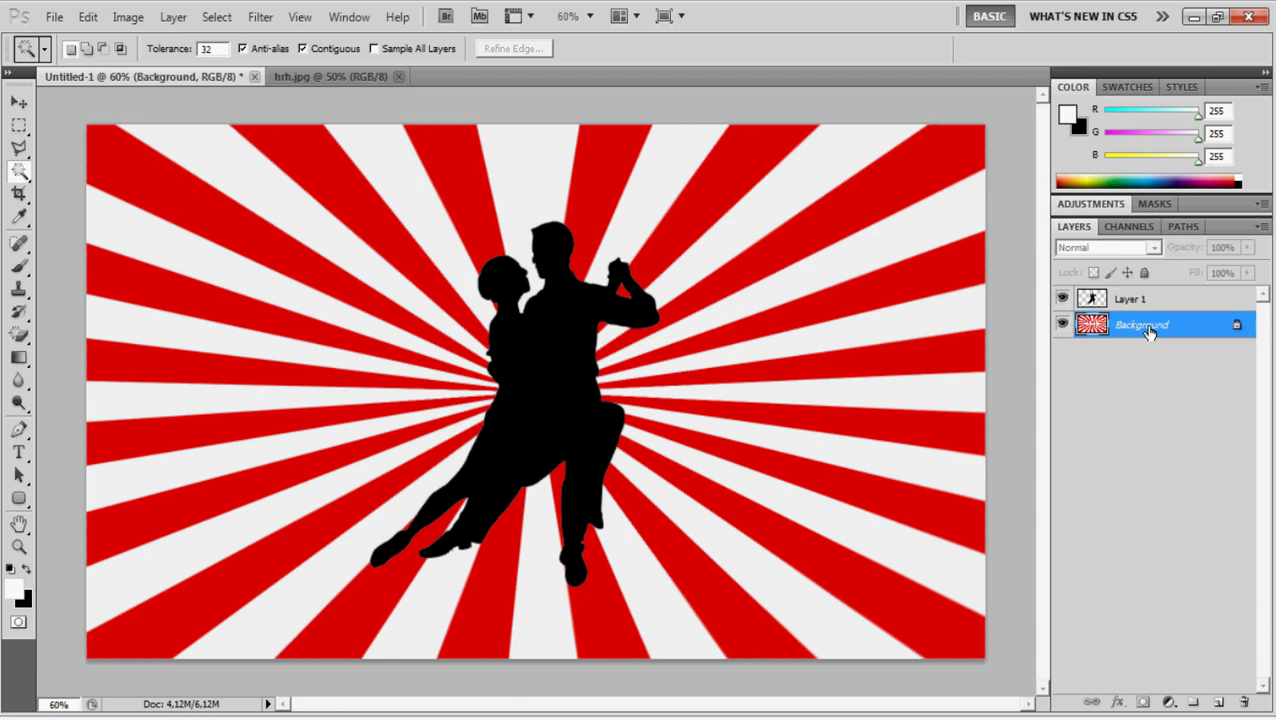
key(ctrl+u)
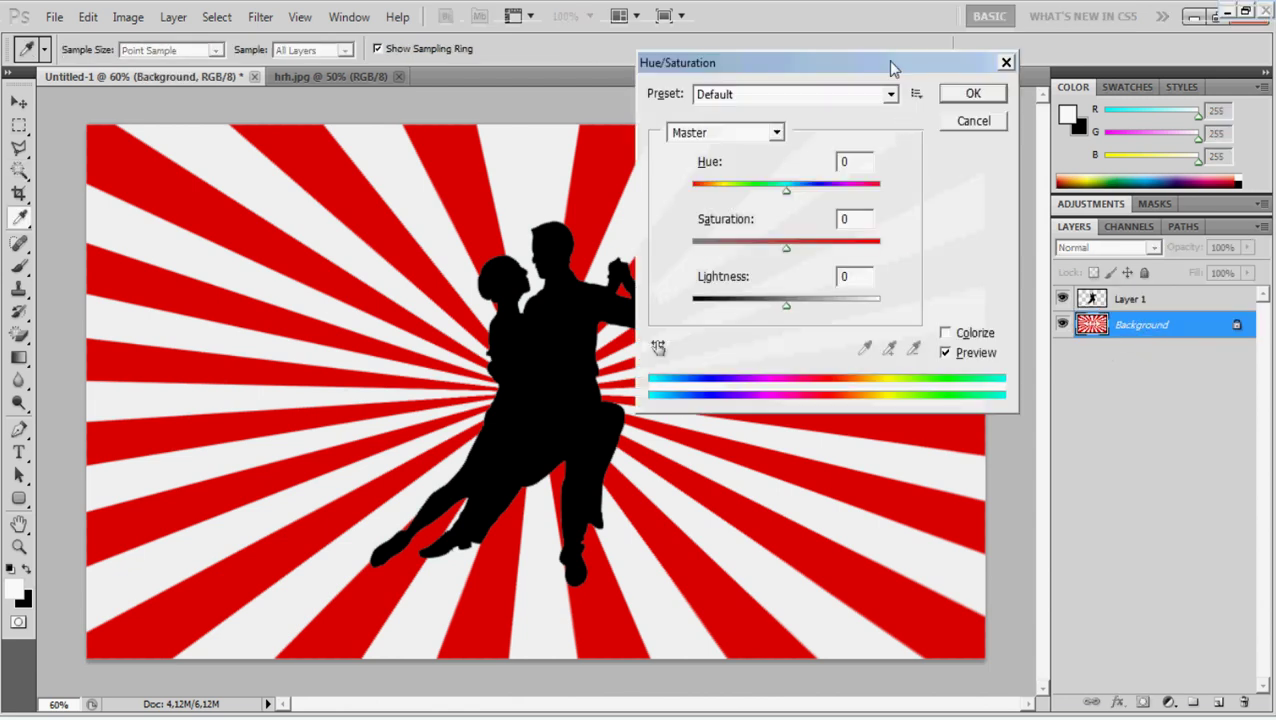
drag(889, 63, 1034, 73)
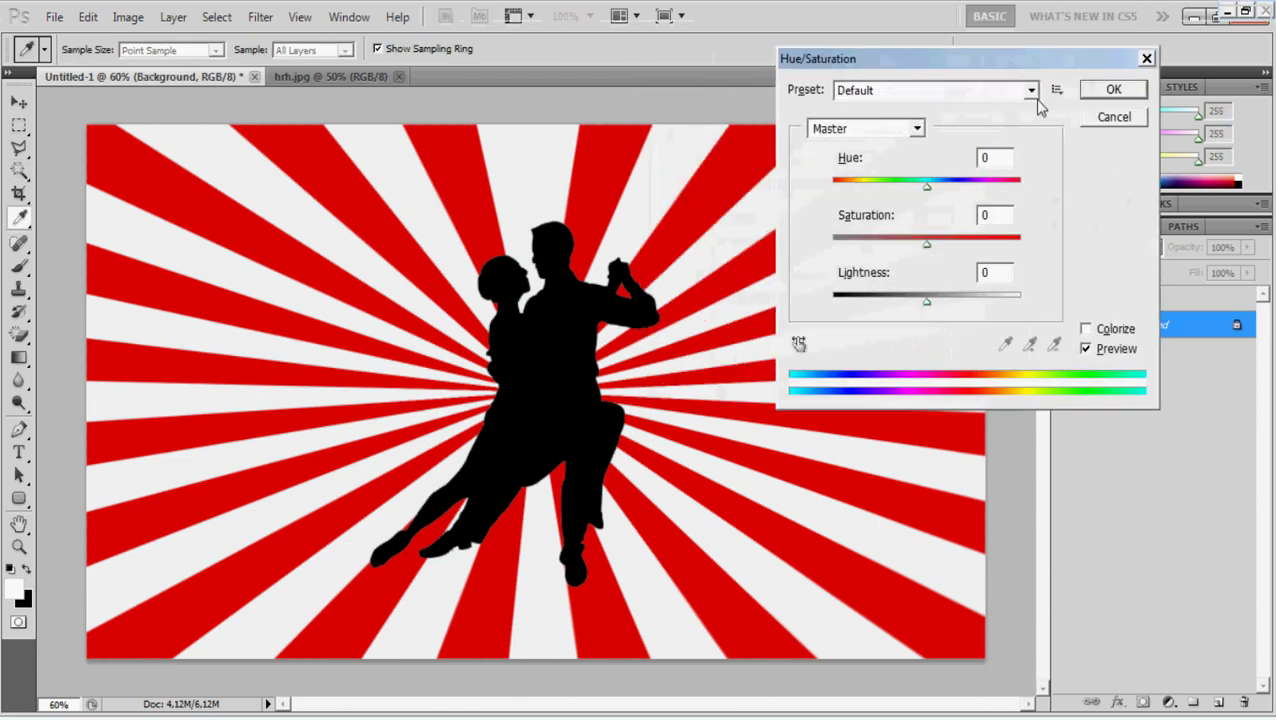
click(1086, 330)
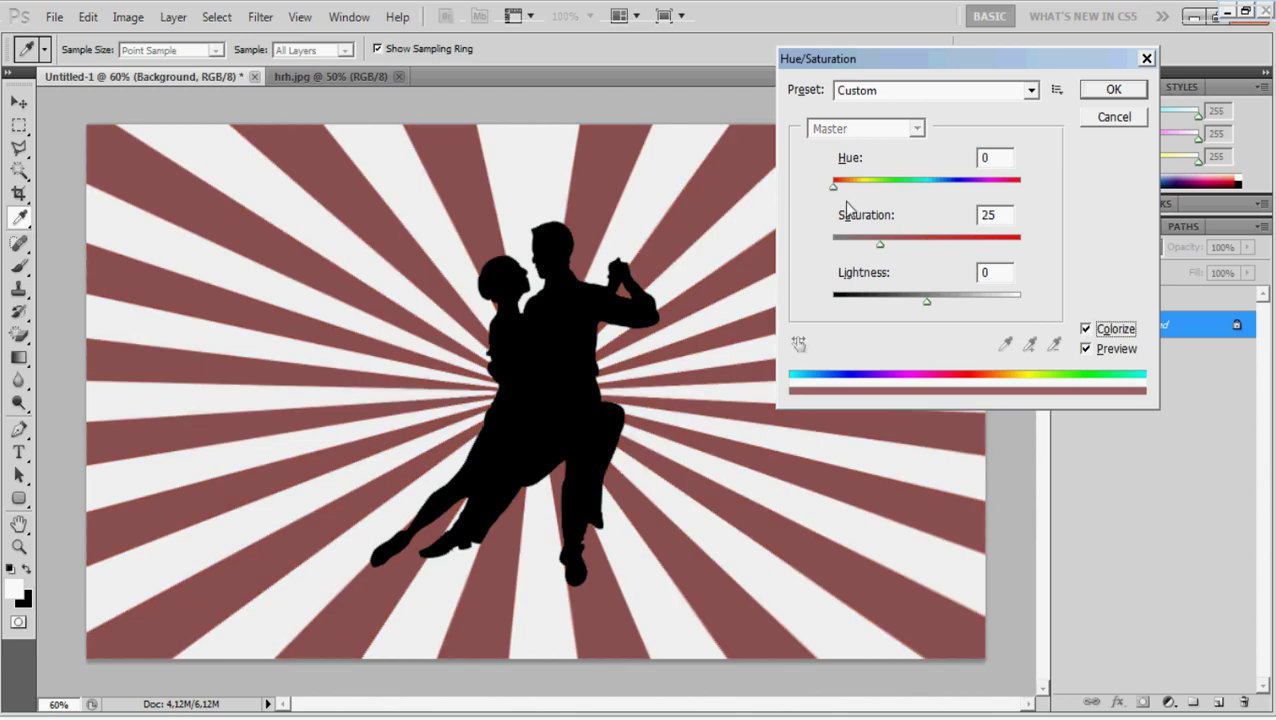
drag(834, 188, 947, 186)
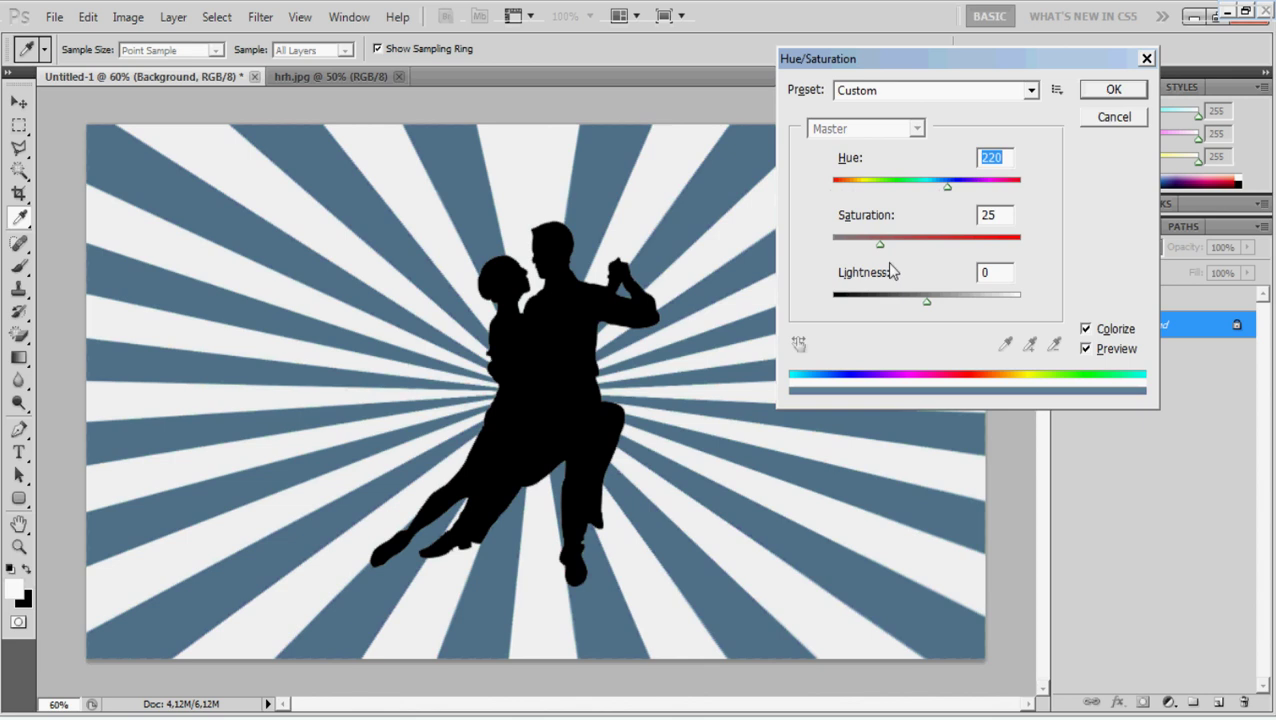
drag(881, 244, 1040, 245)
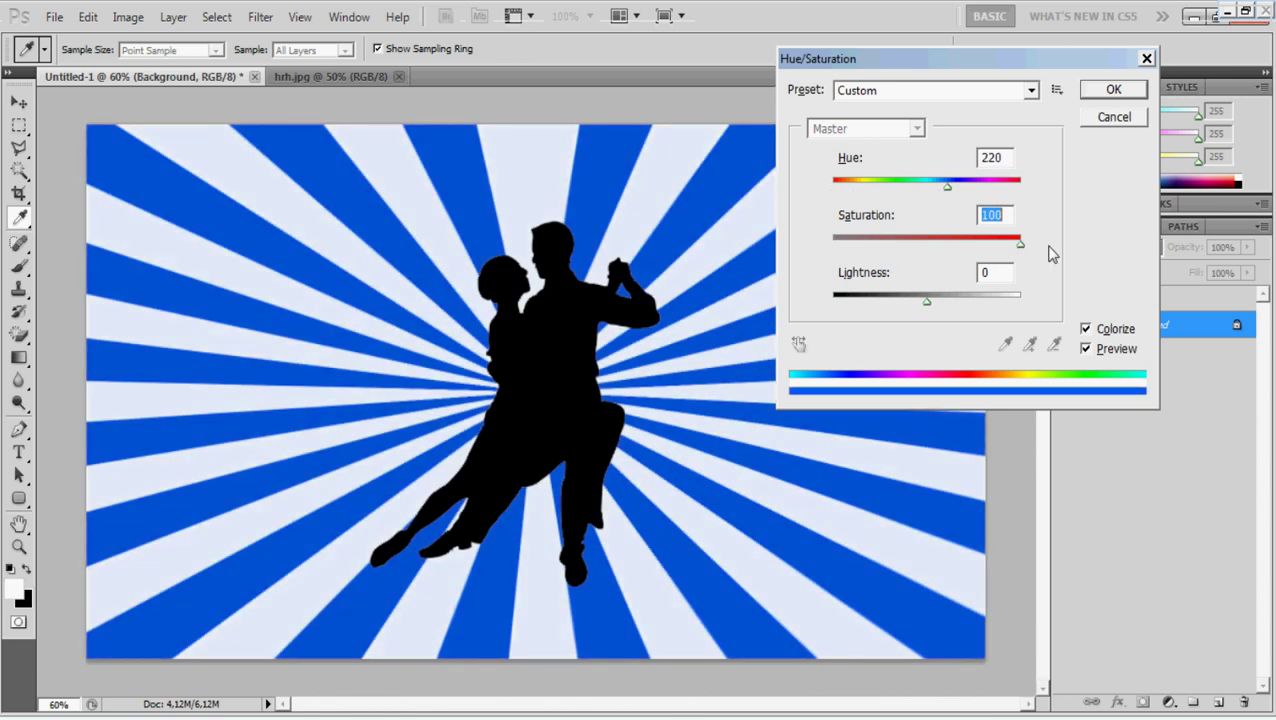
drag(937, 58, 989, 58)
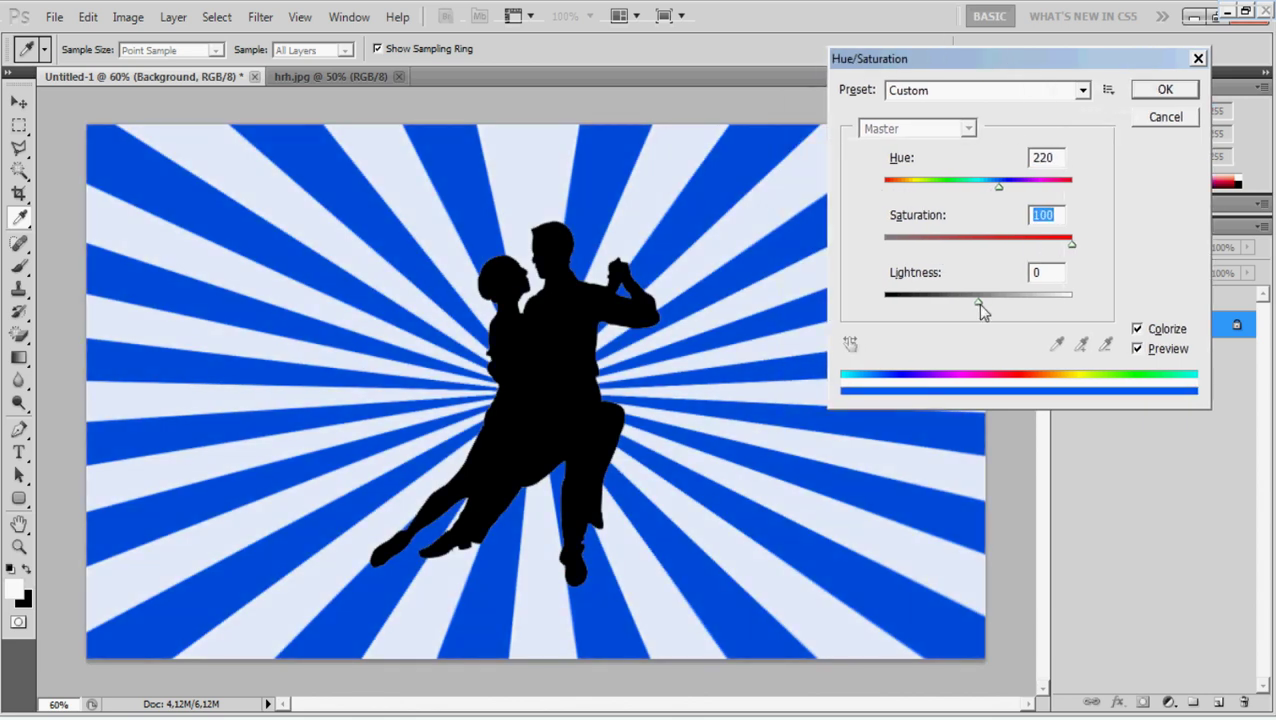
mouse_move(979, 304)
mouse_down()
mouse_move(1038, 302)
mouse_move(978, 304)
mouse_up()
mouse_move(998, 187)
mouse_down()
mouse_move(1053, 198)
mouse_move(921, 198)
mouse_move(958, 205)
mouse_up()
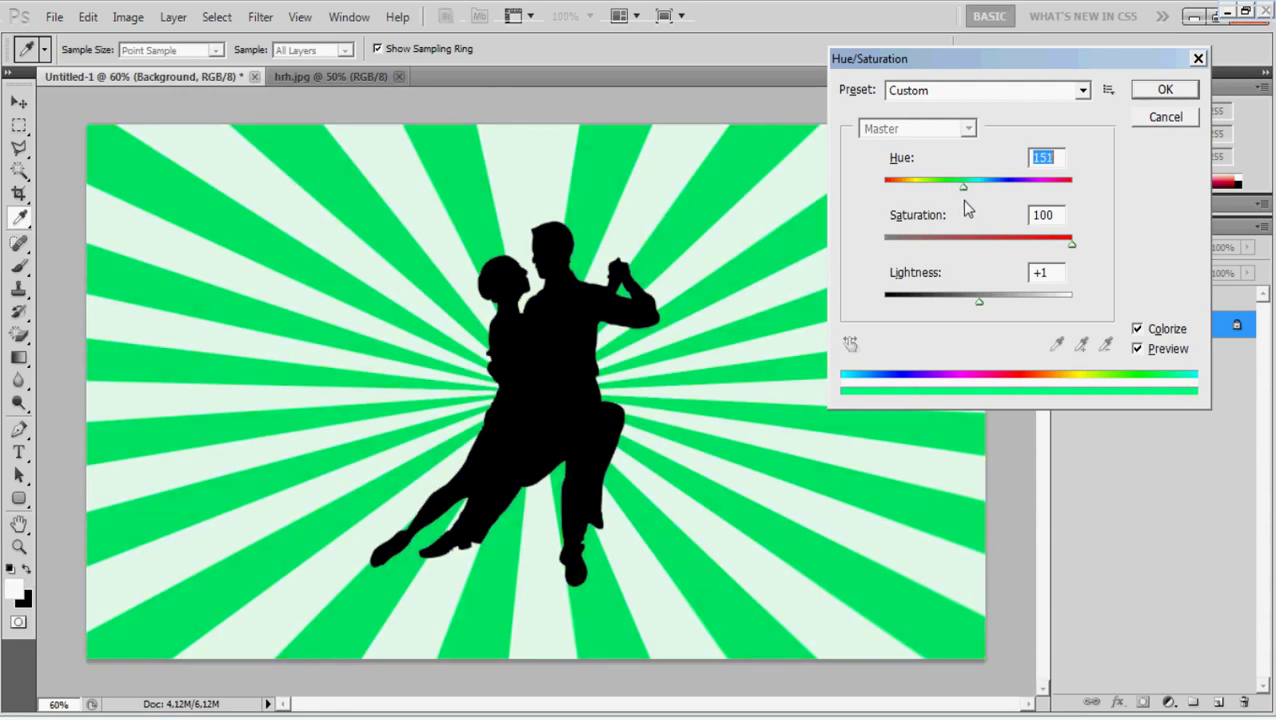
drag(958, 205, 1078, 205)
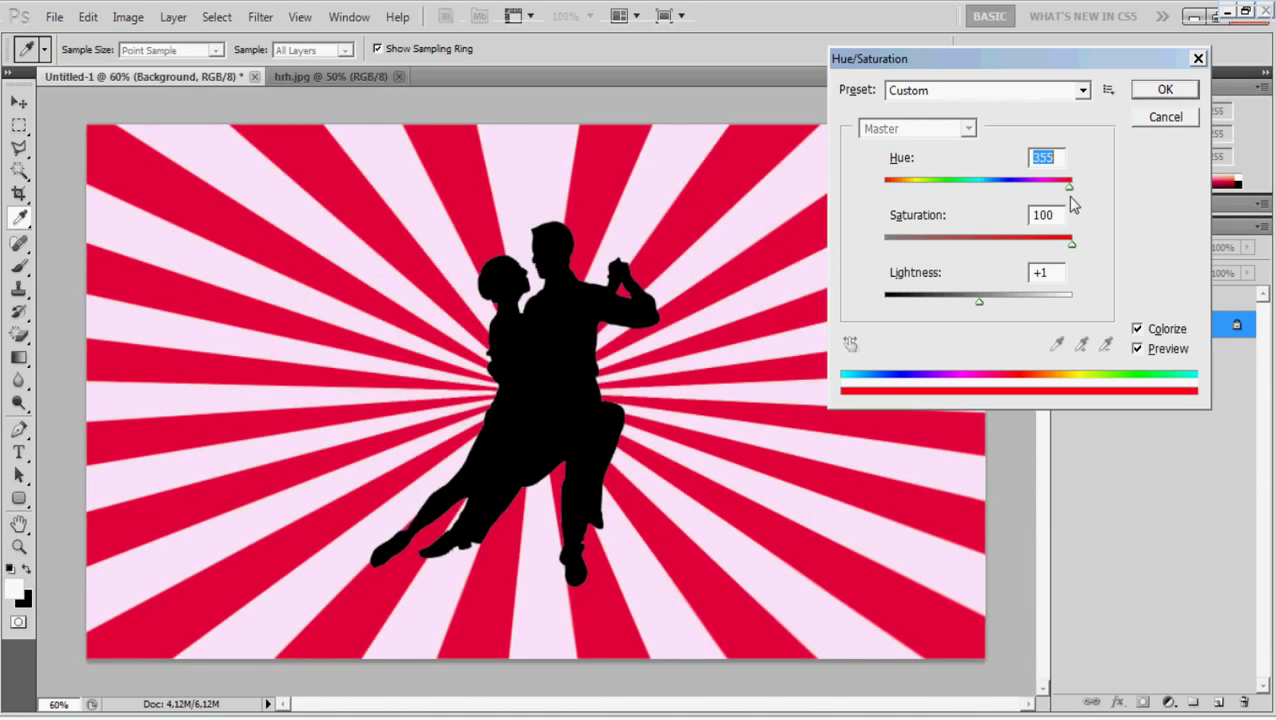
click(1154, 88)
key(w)
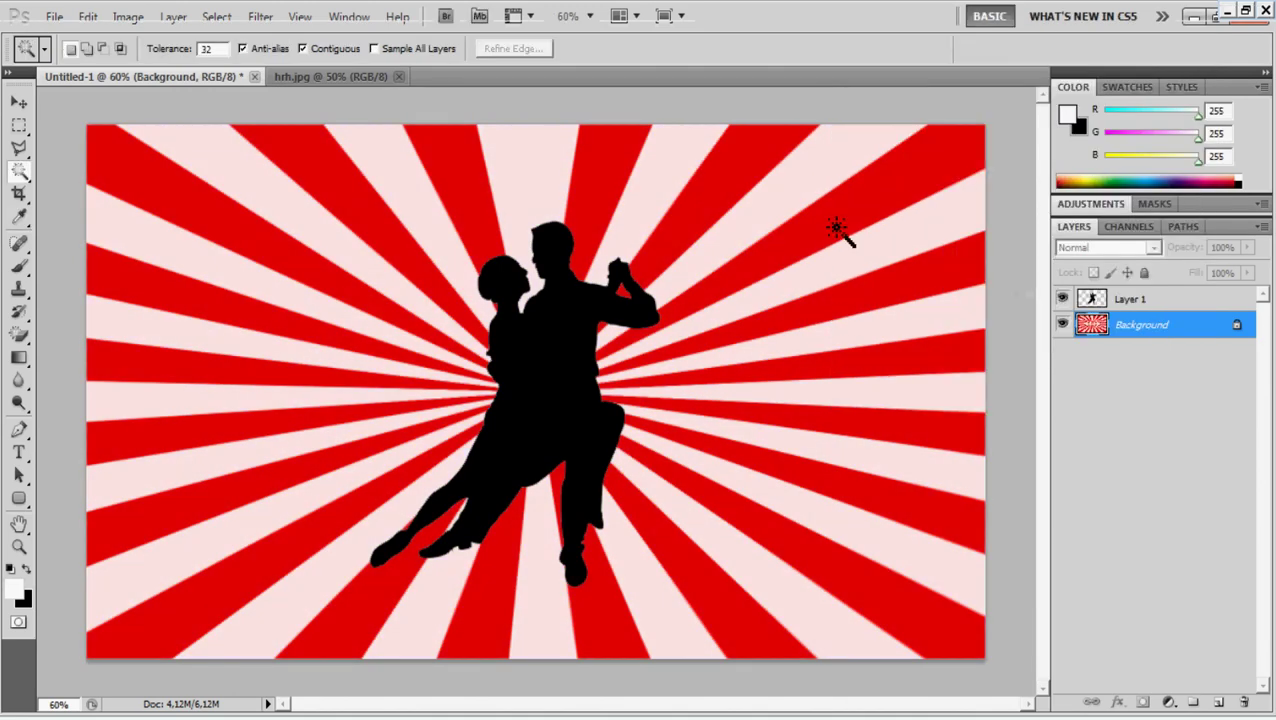